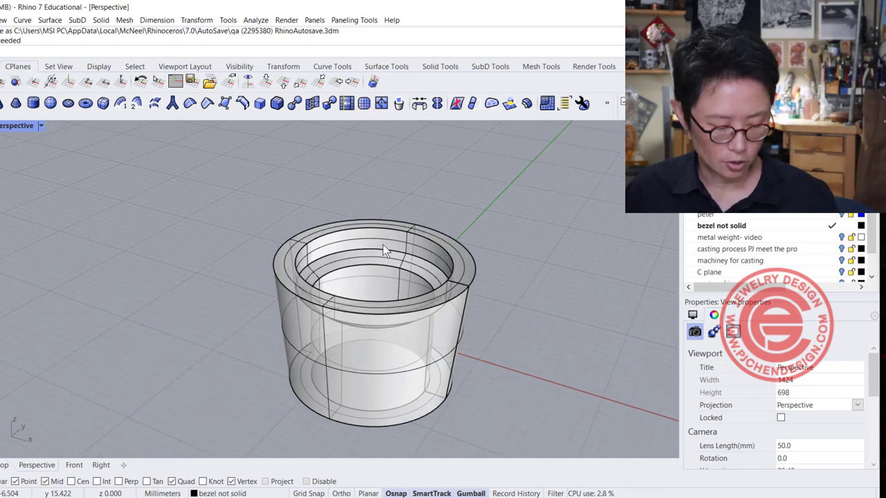
Step: Delete the solid bezel polysurface, leaving only its closed cross-section profile curve
right_click_drag(383, 244, 250, 259)
right_click_drag(303, 271, 421, 262)
left_click(357, 315)
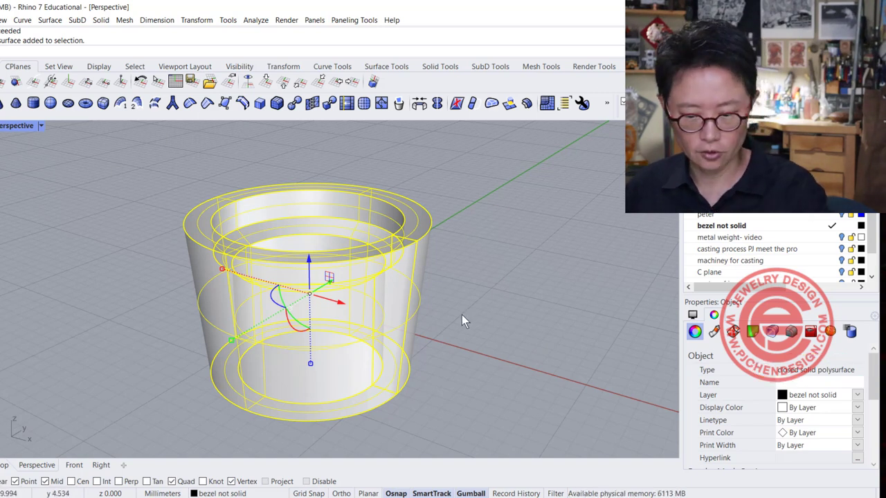
key("Delete")
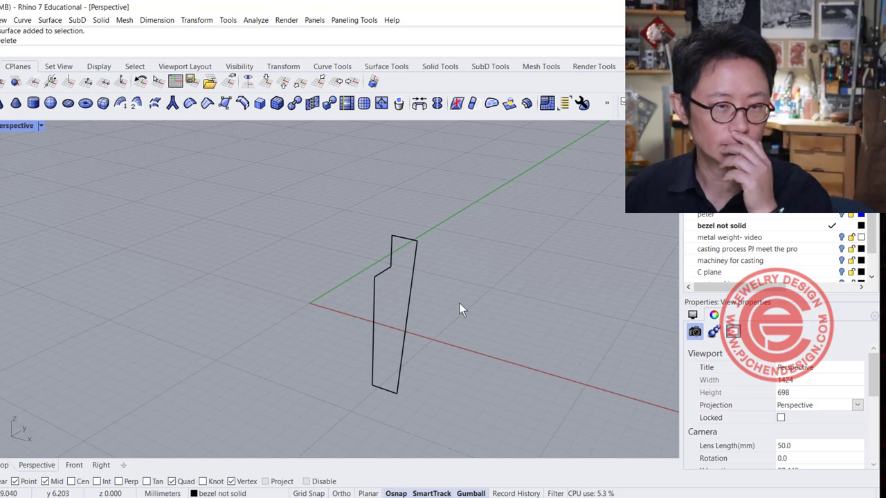
scroll(385, 277, "up", 3)
Step: Explode the bezel profile and adjust its inner vertical segment with the gumball
left_click(380, 269)
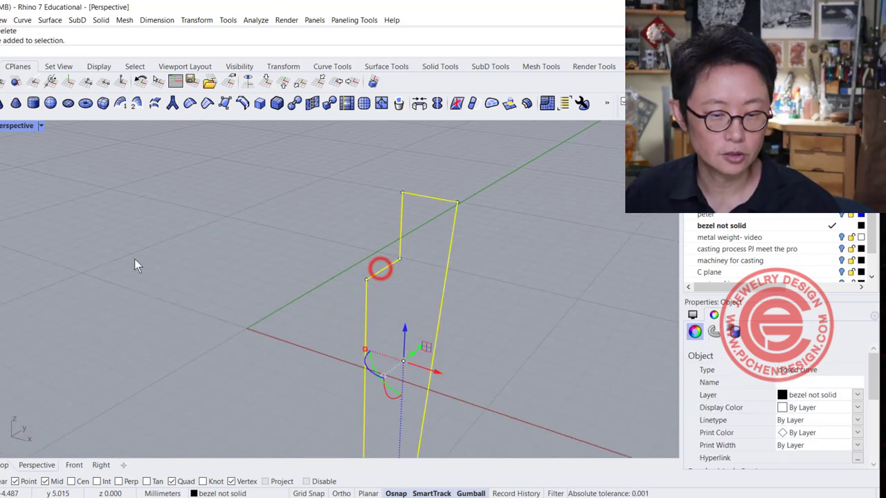
type("explode")
key("Return")
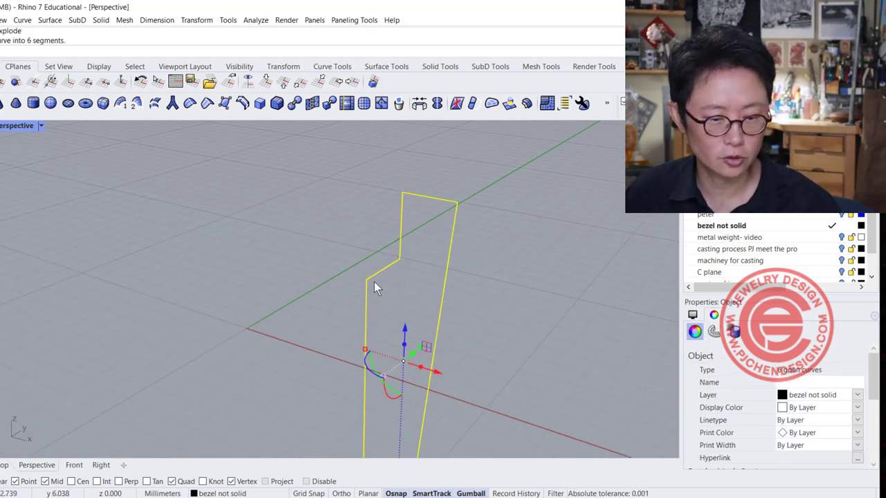
left_click(366, 279)
left_click(392, 309)
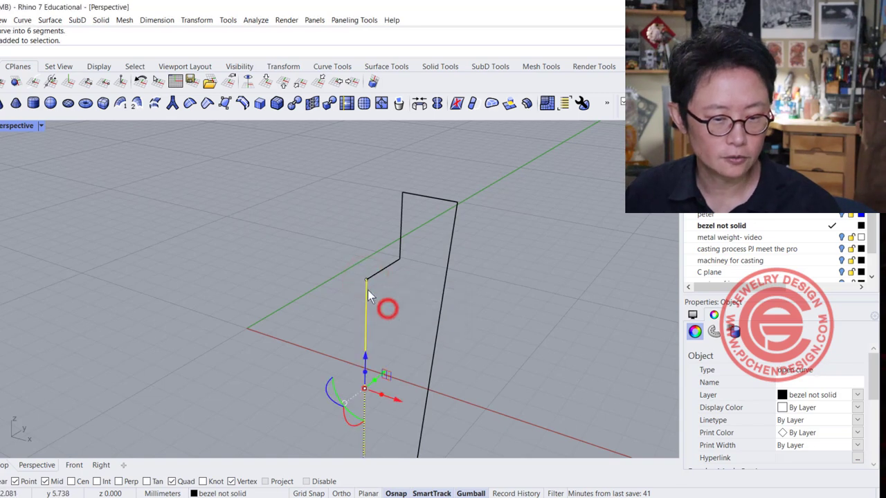
left_click(365, 279)
left_click(366, 247)
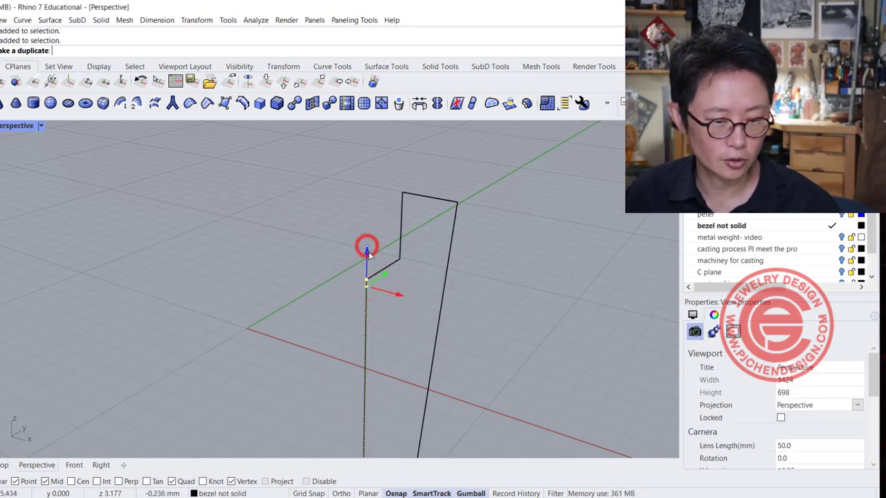
left_click(548, 323)
Step: Join all six profile segments into one open curve
scroll(363, 233, "down", 3)
left_click_drag(299, 151, 508, 376)
left_click(10, 274)
left_click(566, 328)
scroll(566, 327, "up", 2)
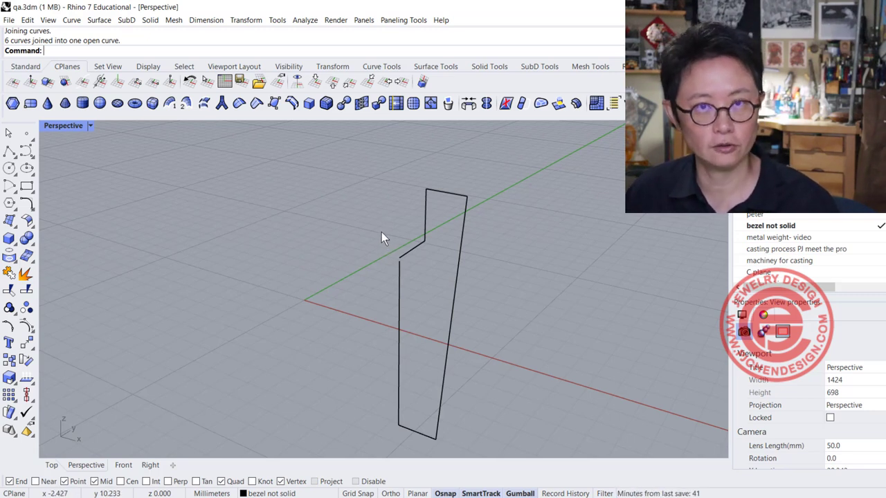
scroll(390, 253, "up", 3)
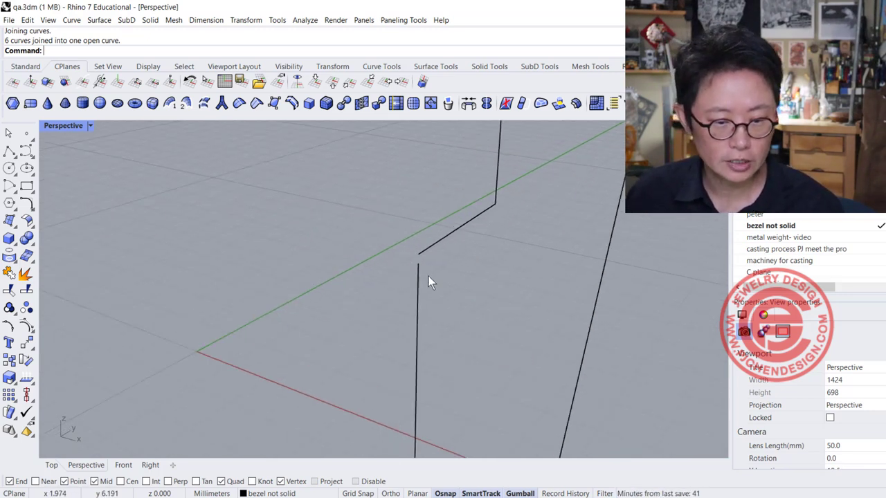
left_click(416, 270)
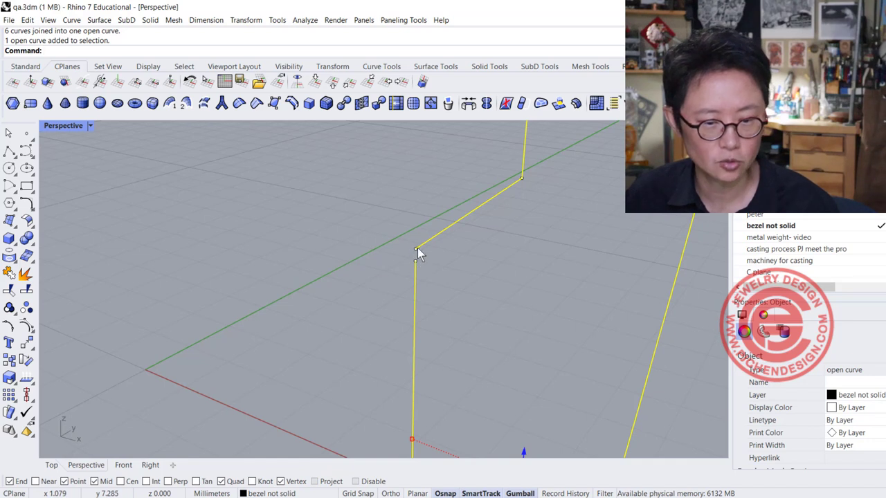
Step: Restore the four-viewport layout and rotate the Perspective view toward the profile
scroll(400, 245, "down", 5)
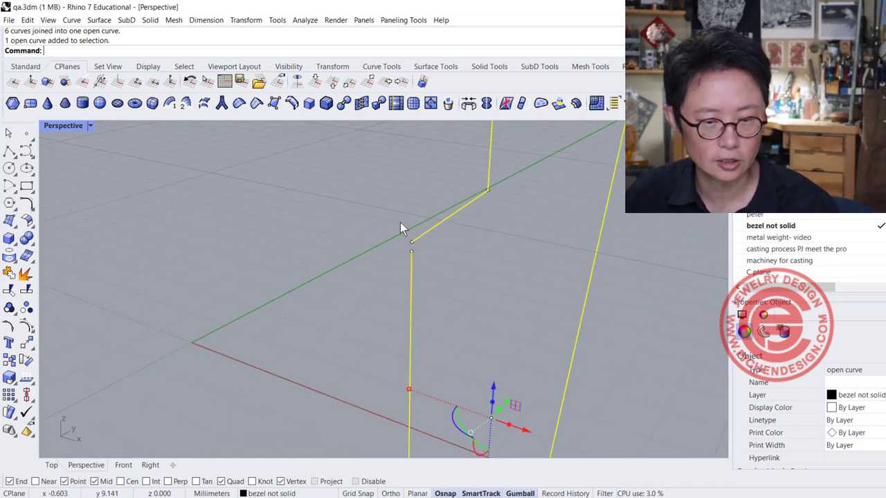
double_click(77, 126)
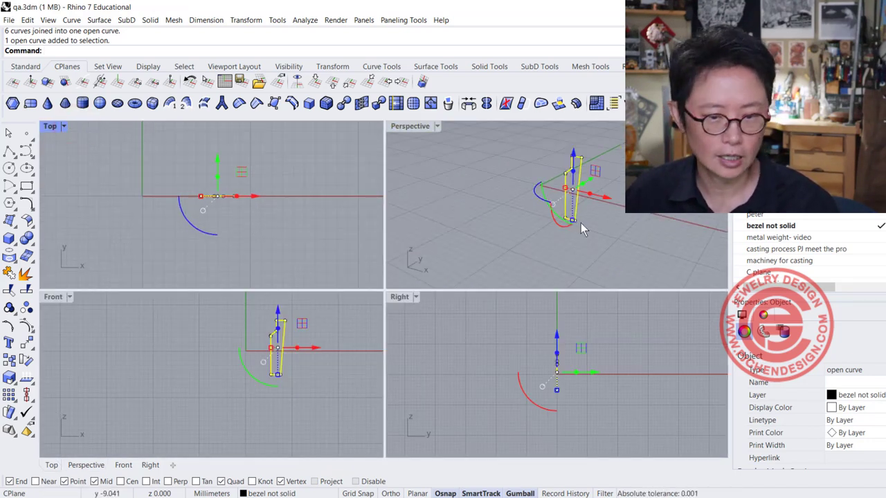
right_click_drag(580, 223, 569, 177)
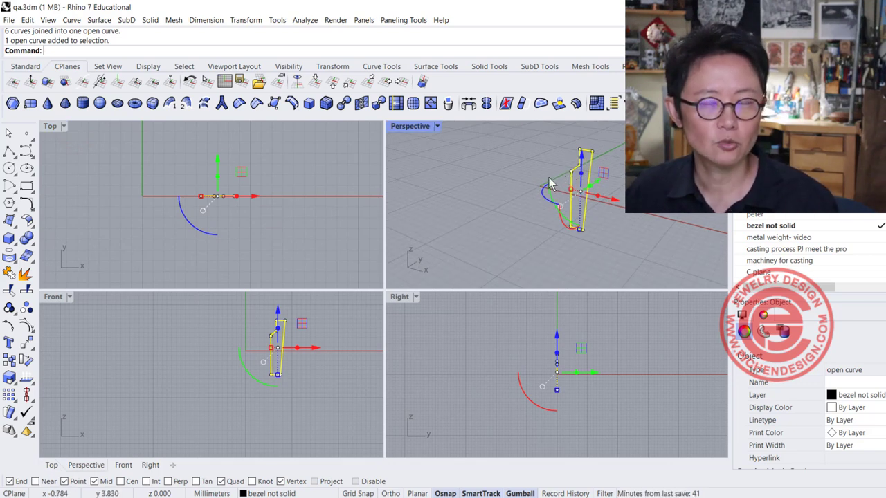
Step: Revolve the profile 360° around a vertical axis starting at the origin
left_click(99, 19)
left_click(119, 79)
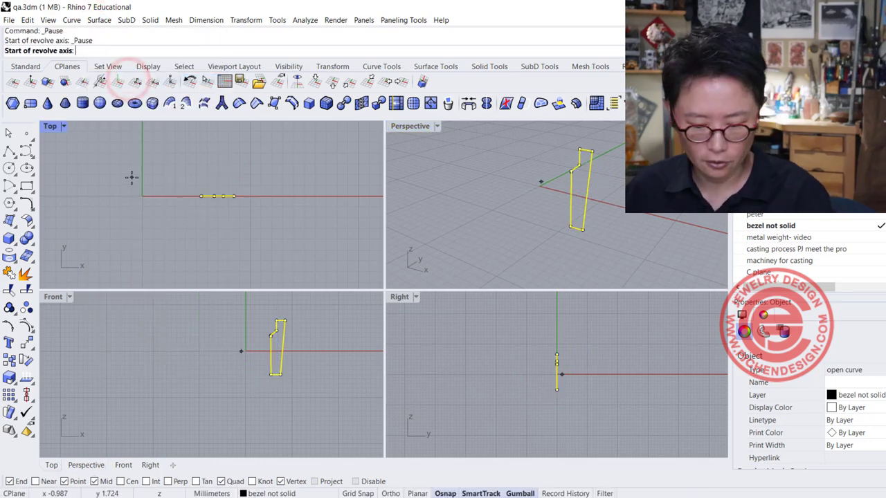
type("0")
key("Return")
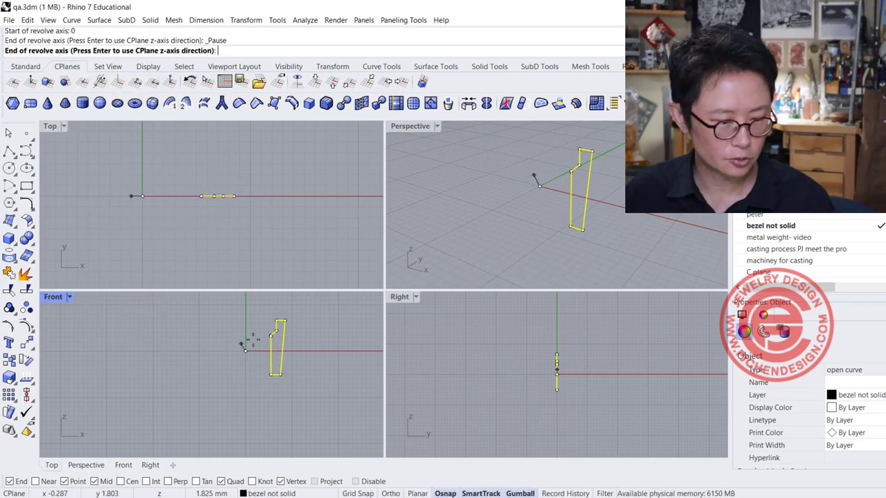
left_click(246, 311)
key("Return")
key("Return")
left_click(299, 217)
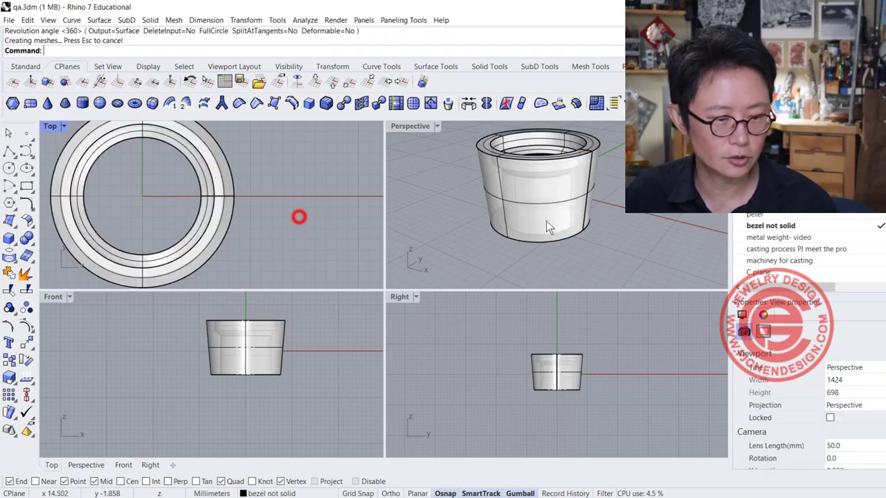
Step: Maximize the Perspective view and select the revolved bezel to check its type
double_click(401, 126)
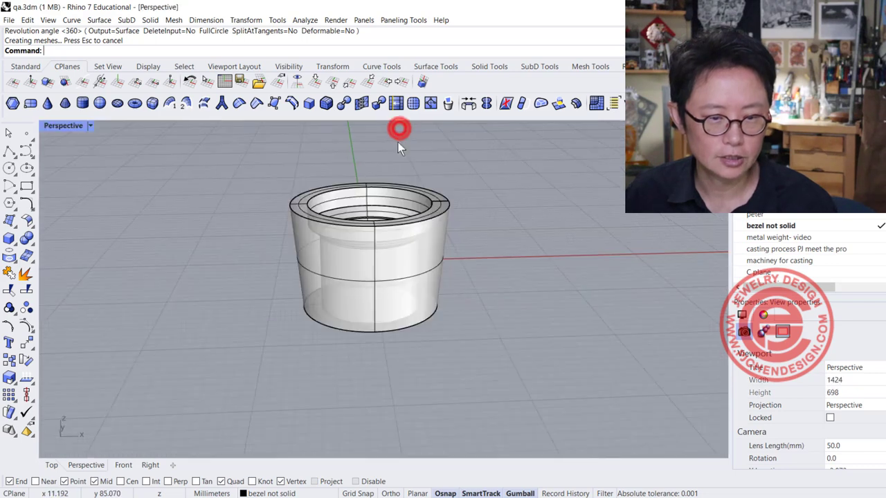
left_click(472, 249)
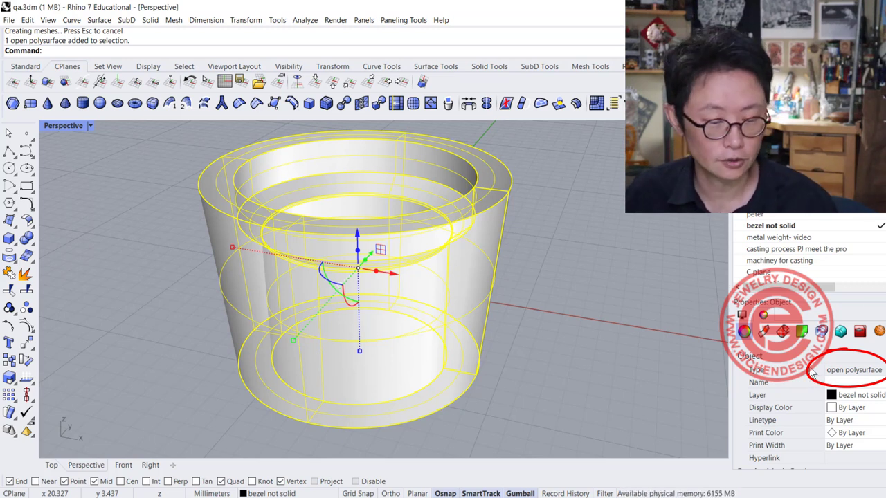
left_click(603, 320)
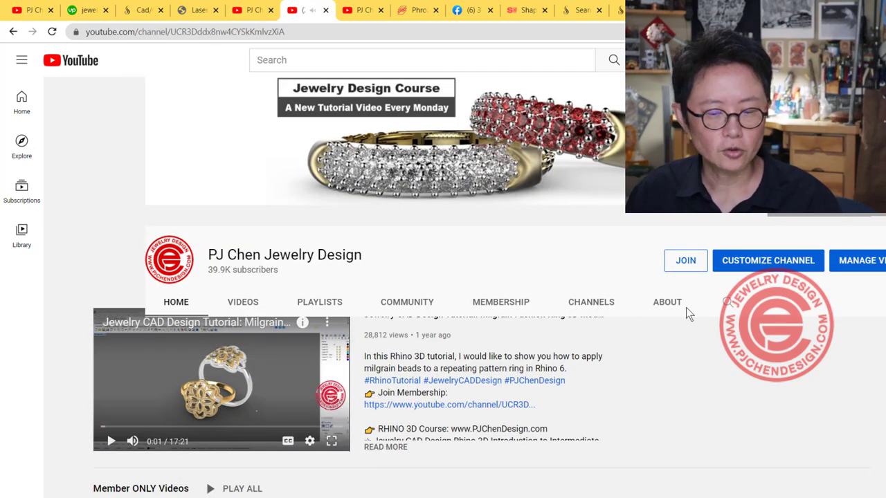
Step: Search the jewelry design channel's videos for 'weight'
left_click(727, 303)
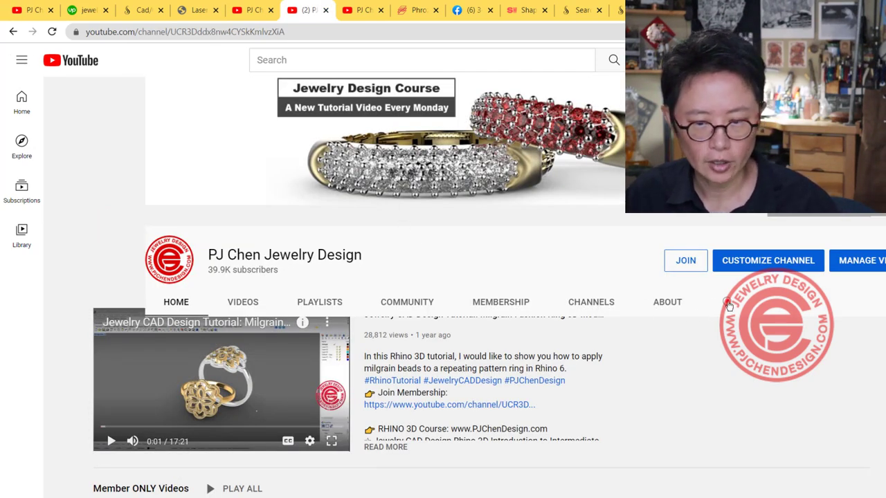
type("weight")
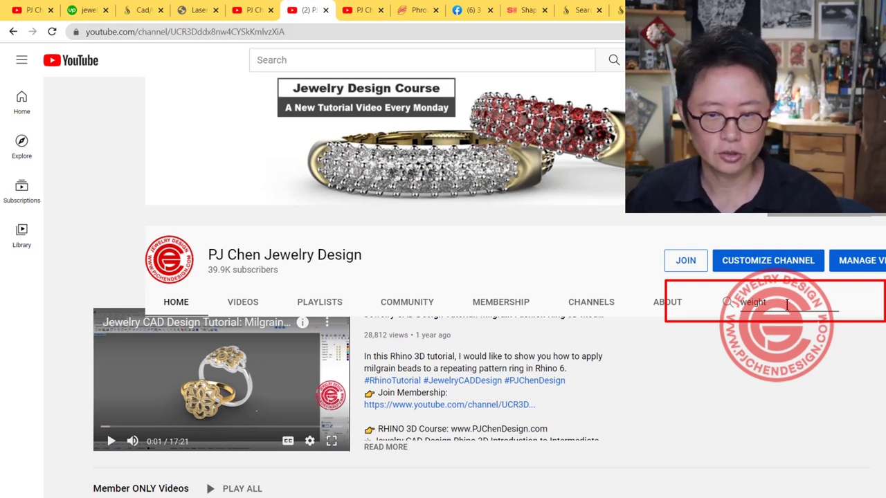
key("Return")
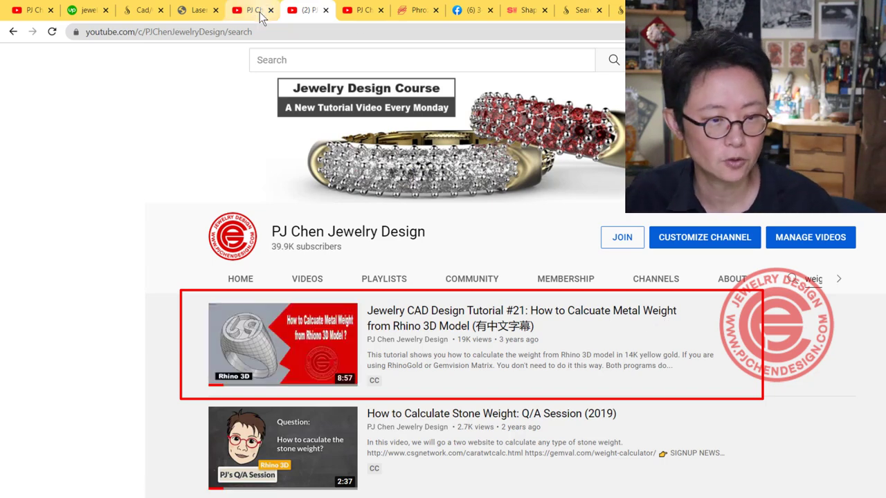
Step: Scroll the community post comments, returning to the question about casting and 3D printers
left_click(26, 14)
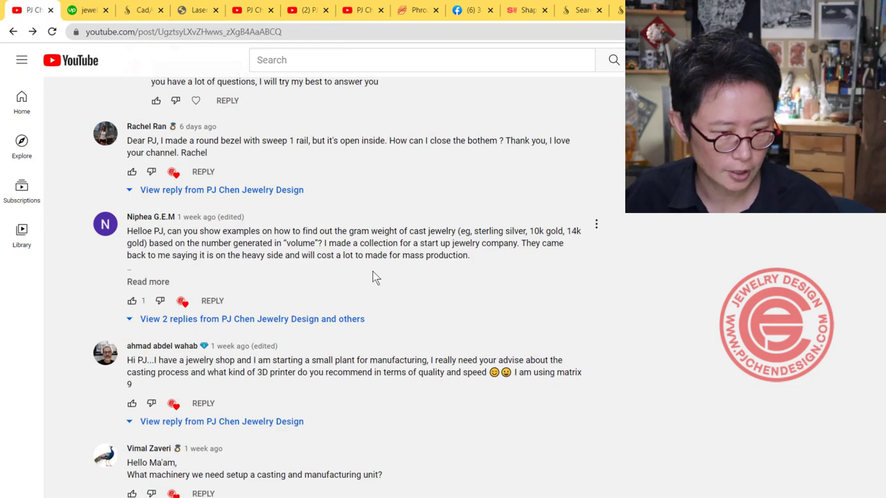
scroll(421, 282, "down", 2)
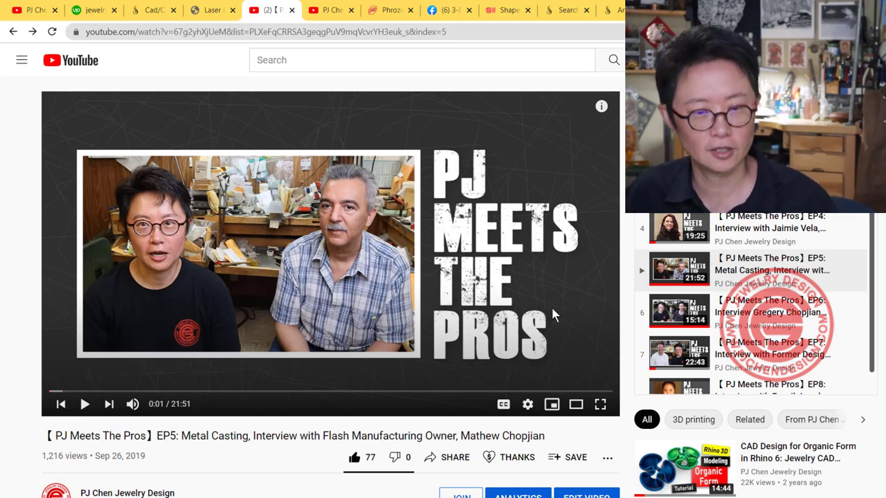
left_click(35, 13)
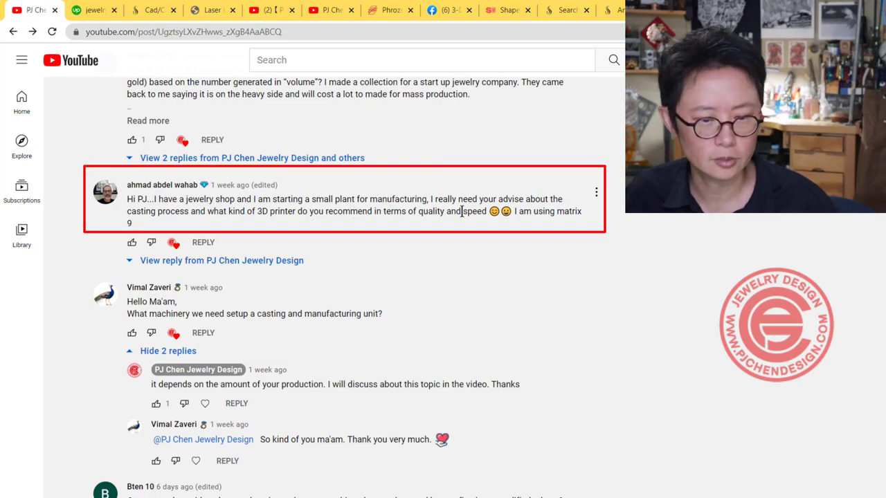
Step: Scroll through the channel's Phrozen review results, then switch to the Phrozen website
left_click(327, 10)
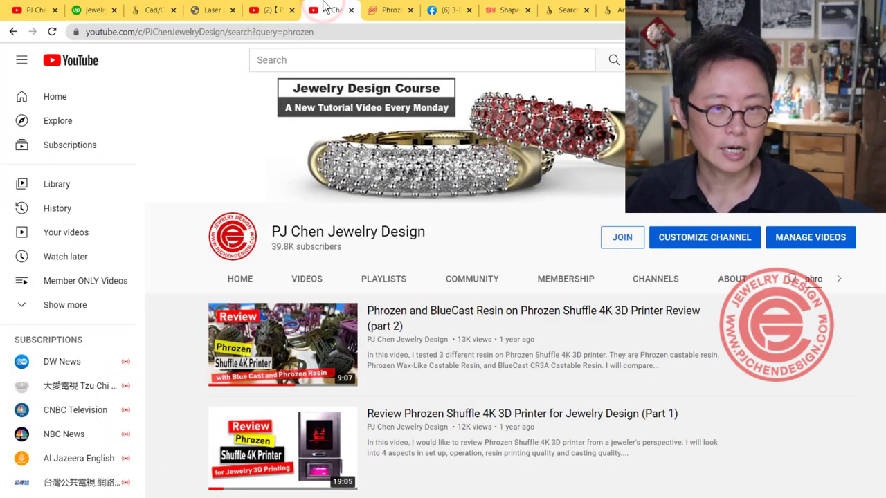
scroll(445, 247, "down", 2)
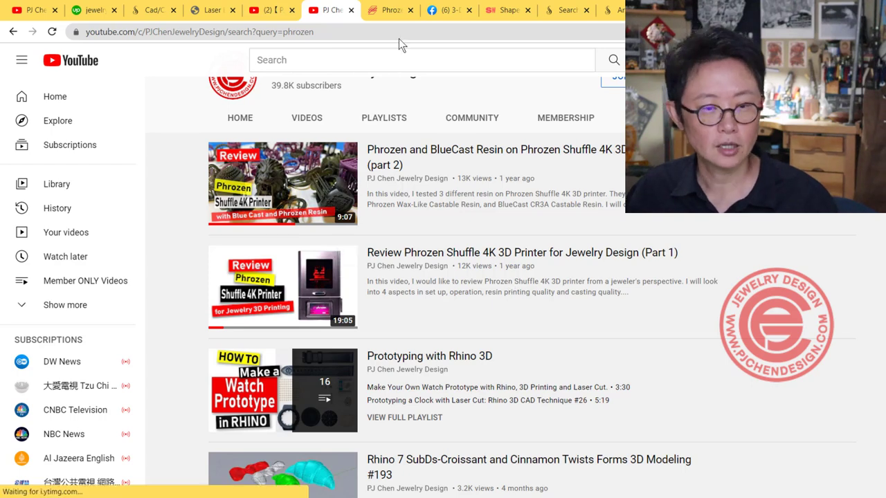
left_click(392, 10)
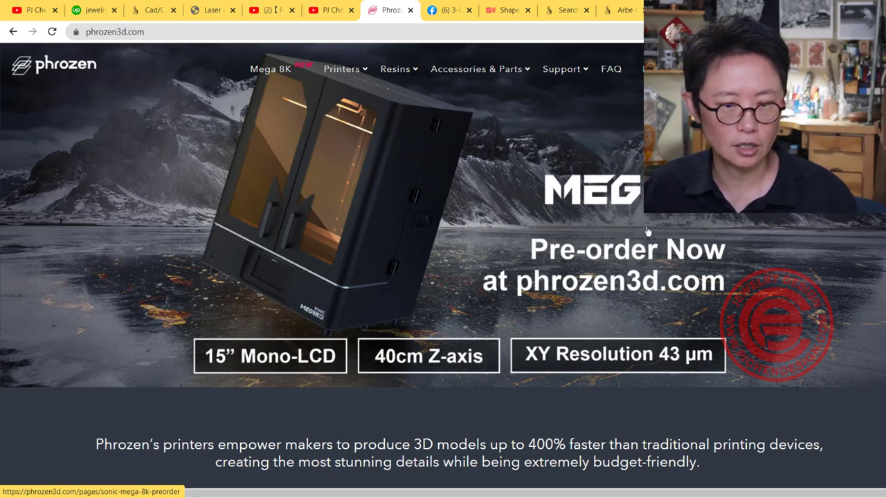
Step: Switch to the '3-D printing and Casting for JEWELRY' Facebook group tab
key("ctrl+Tab")
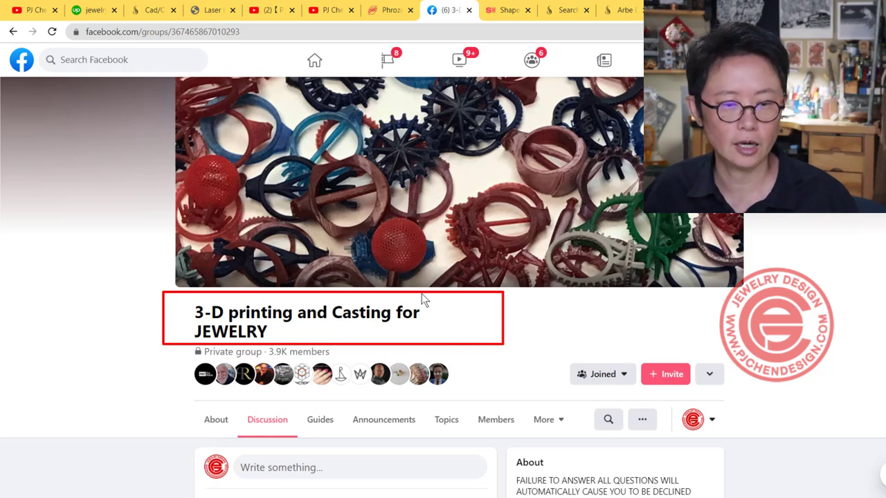
Step: Scroll the Facebook group page past the cover photo into the New Activity feed
scroll(421, 292, "down", 5)
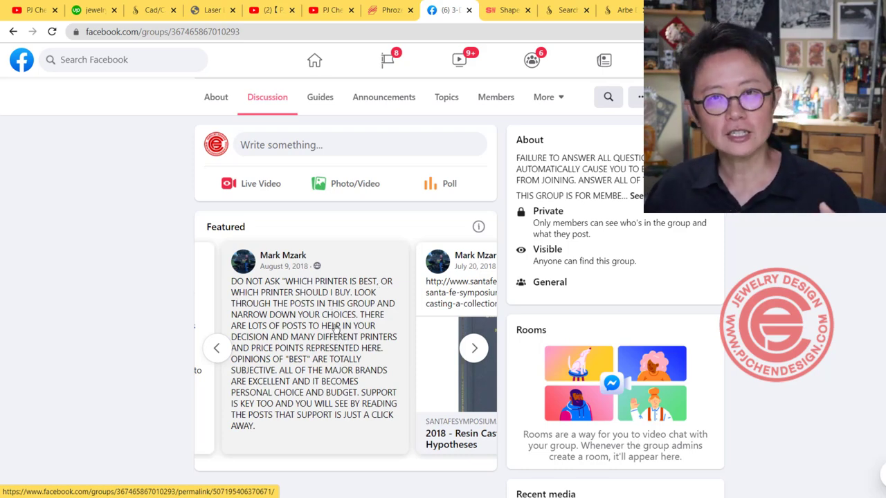
scroll(339, 322, "up", 5)
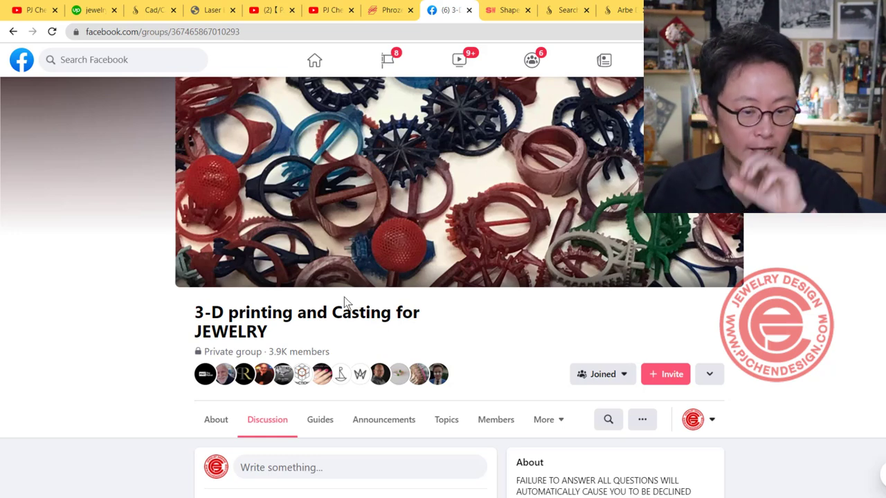
scroll(344, 292, "down", 7)
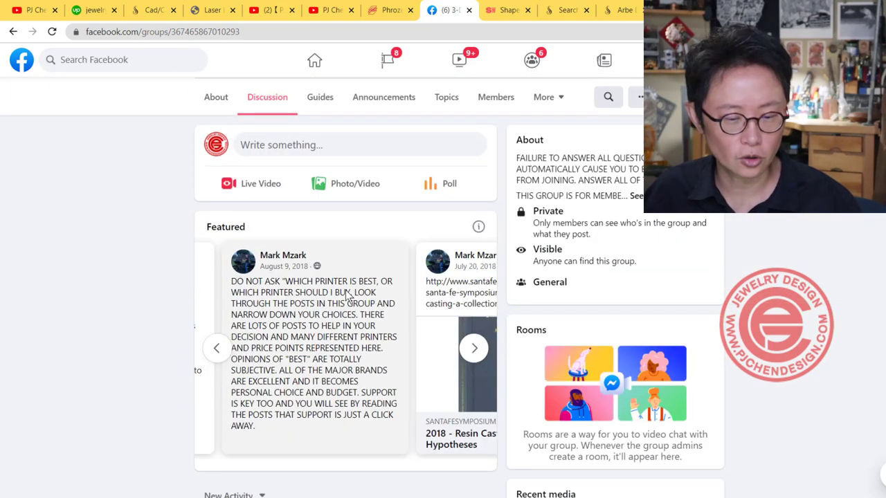
scroll(344, 293, "down", 2)
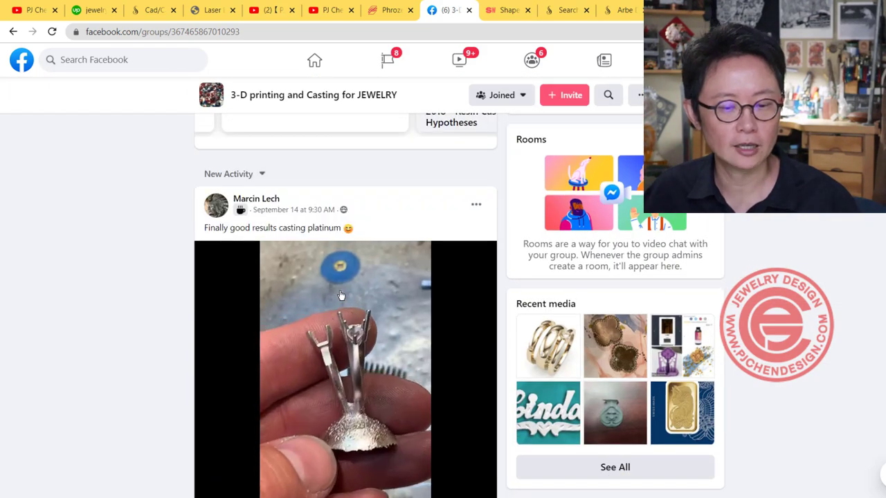
scroll(342, 295, "down", 2)
scroll(340, 296, "down", 8)
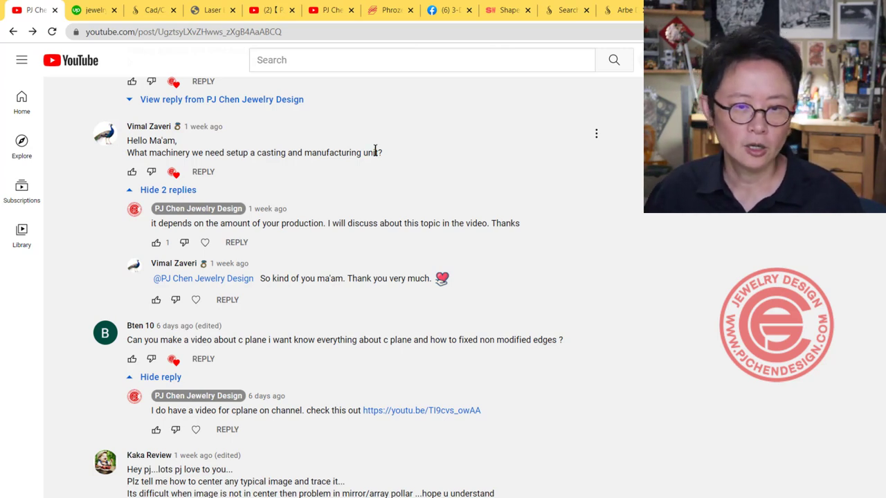
Step: Scroll the Stuller casting search results, then maximize Rhino's Top view
left_click(557, 10)
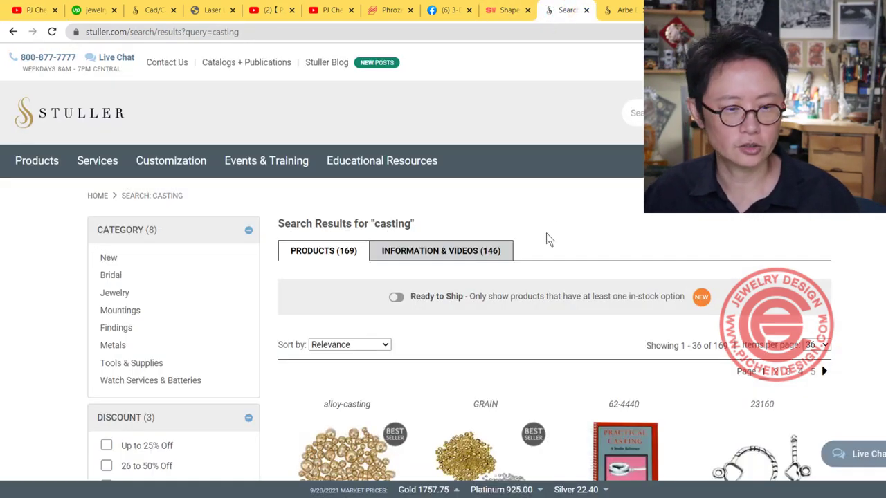
scroll(592, 227, "down", 2)
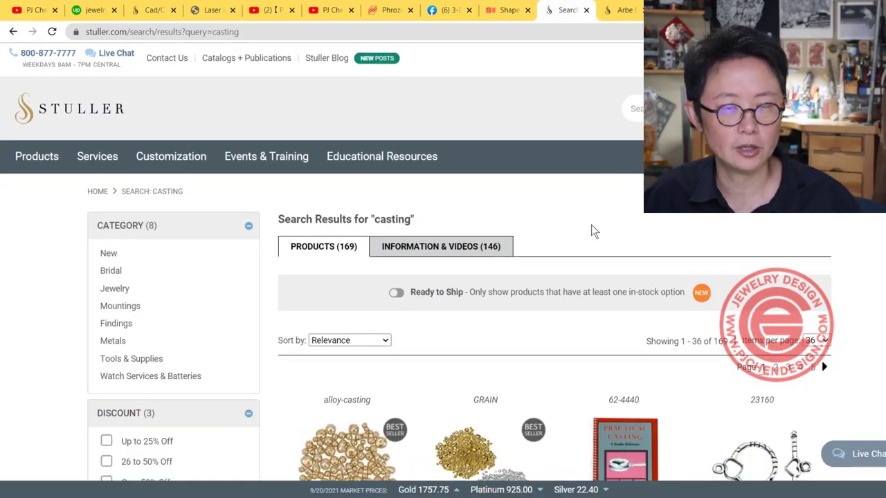
scroll(592, 231, "down", 6)
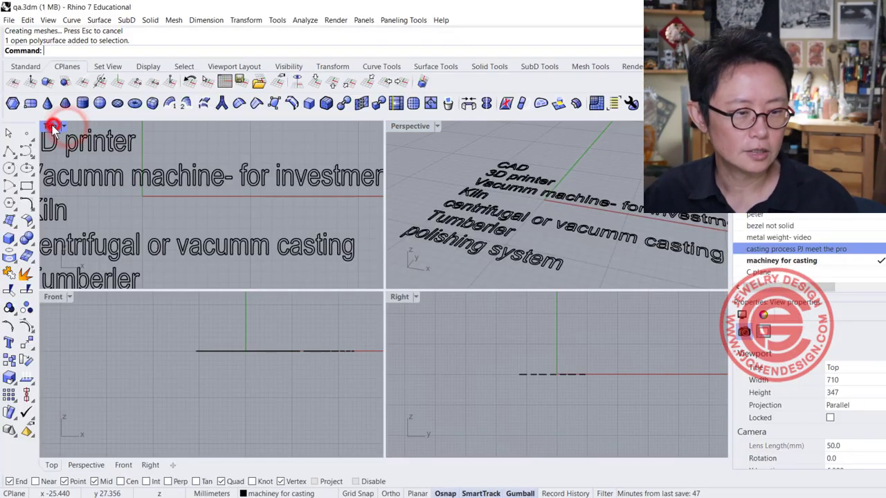
double_click(50, 126)
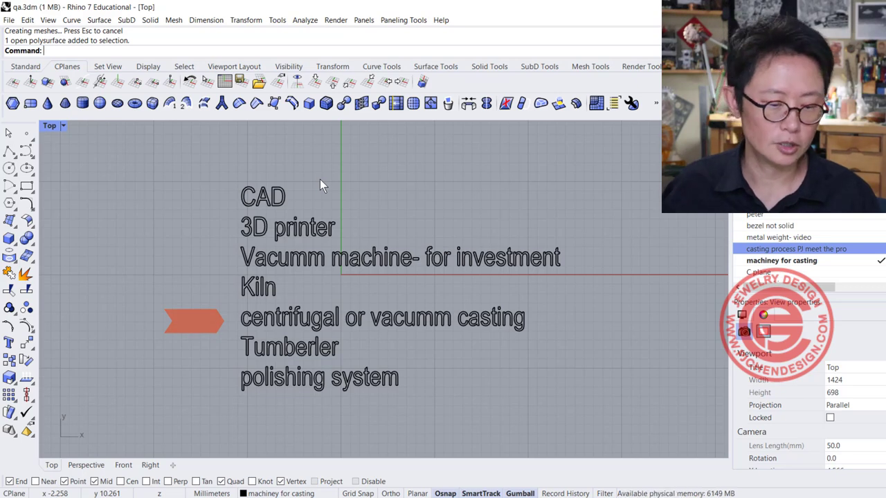
left_click(386, 318)
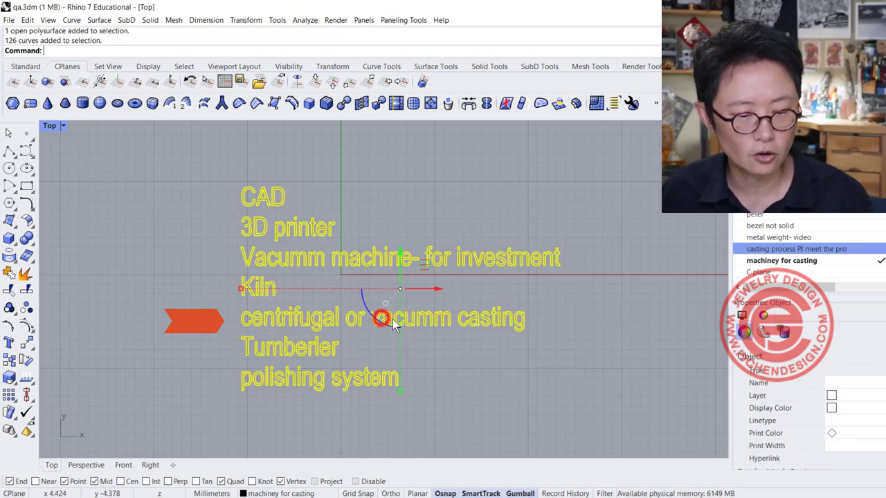
left_click(519, 350)
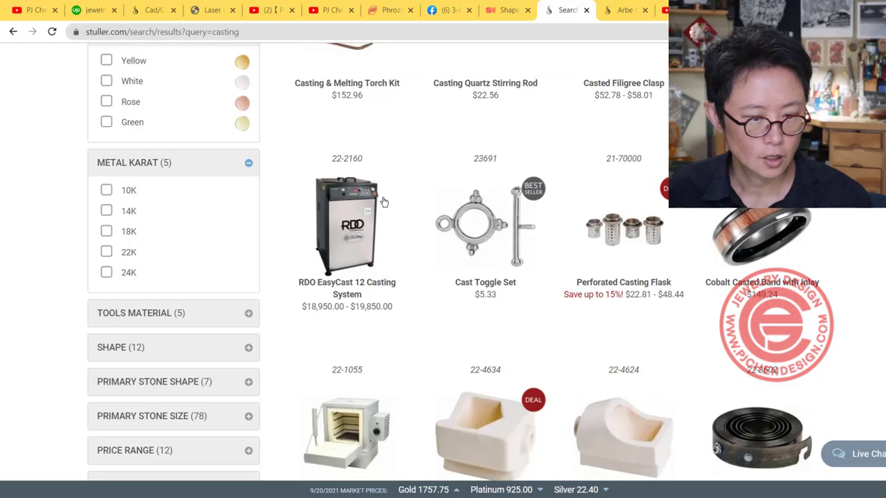
scroll(441, 266, "up", 10)
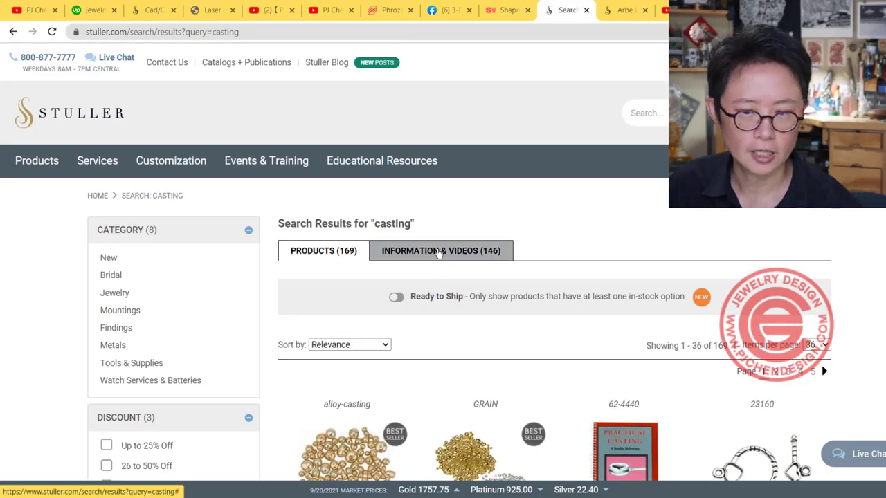
Step: Scroll the Stuller casting results down to the centrifugal casting machines and back up
scroll(562, 149, "down", 5)
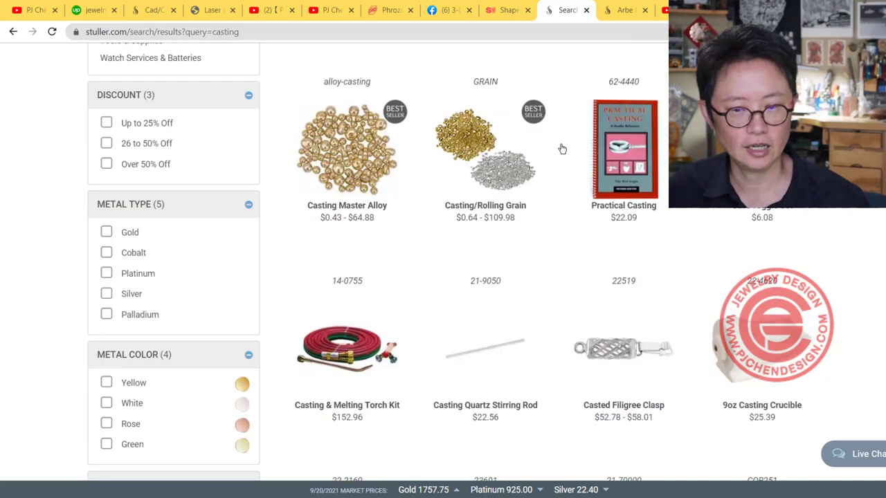
scroll(526, 190, "down", 2)
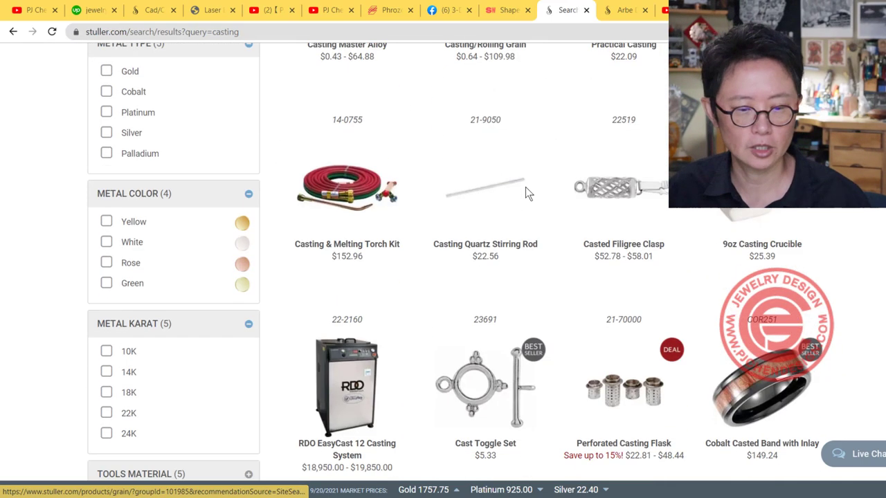
scroll(525, 192, "down", 2)
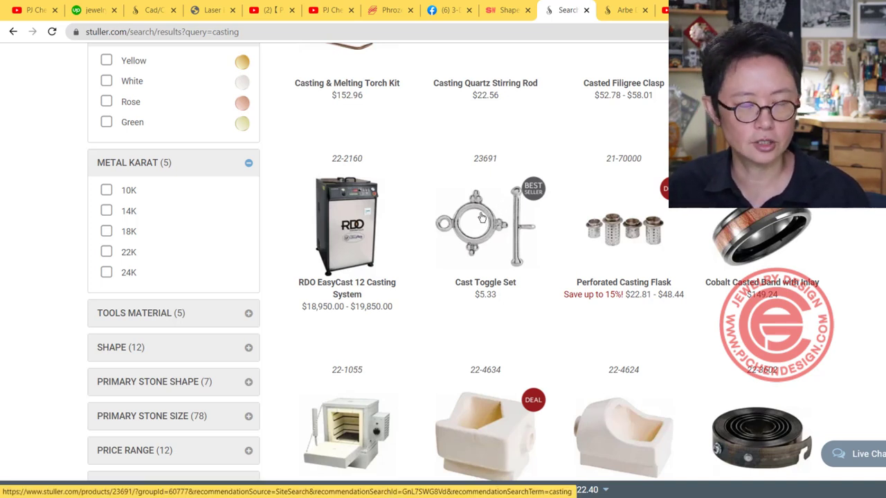
scroll(481, 218, "down", 2)
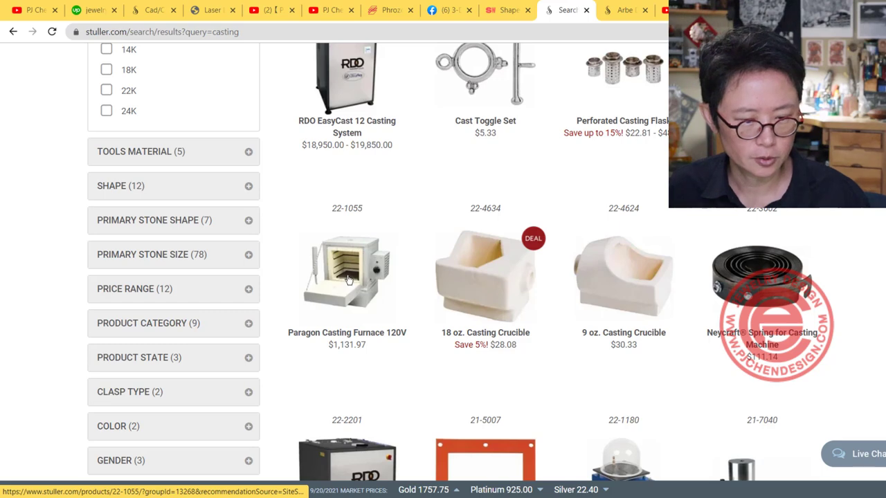
scroll(378, 330, "down", 2)
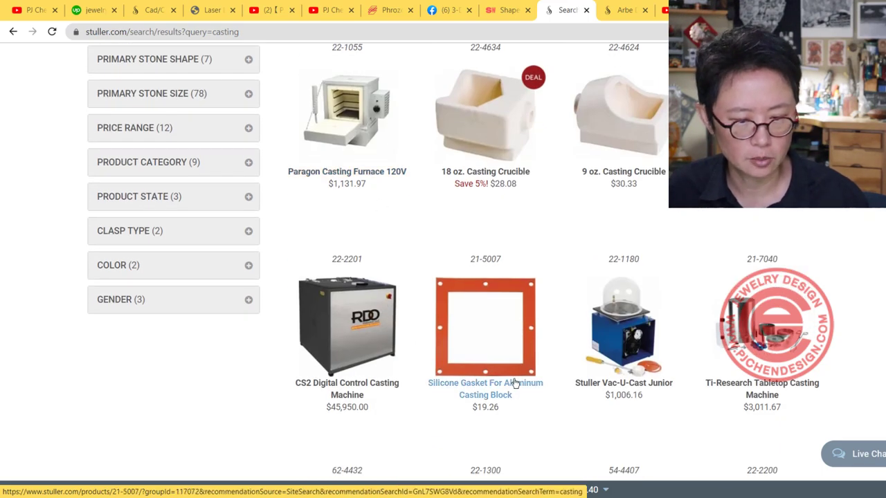
scroll(615, 350, "down", 2)
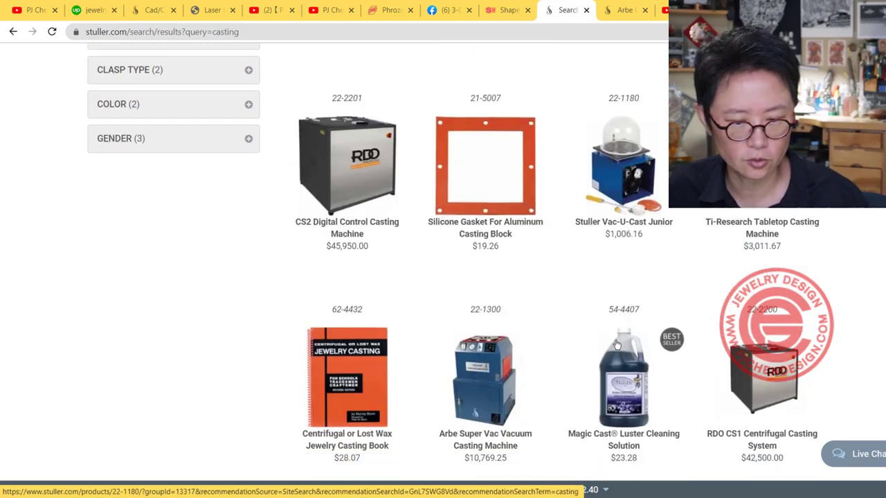
scroll(618, 344, "down", 4)
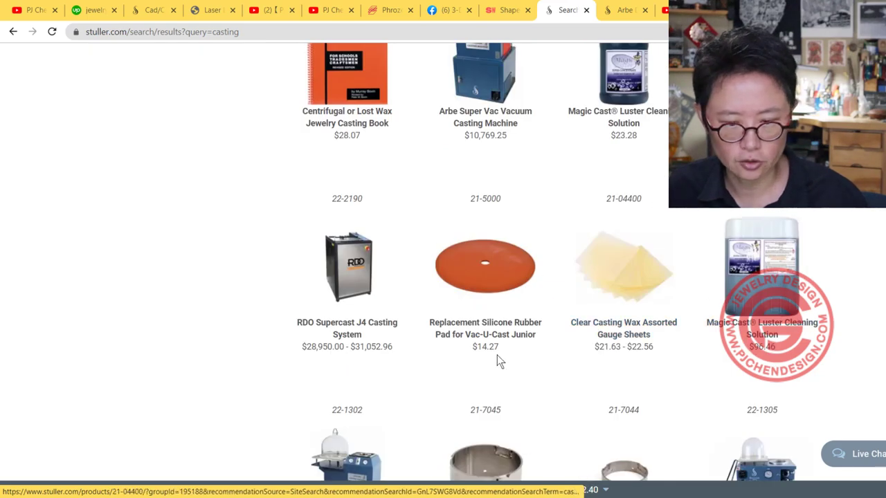
scroll(481, 362, "down", 2)
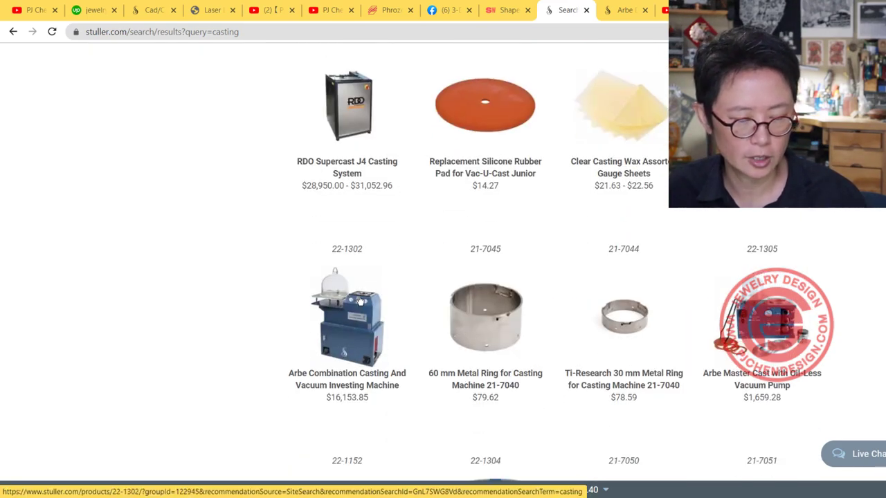
scroll(353, 297, "down", 4)
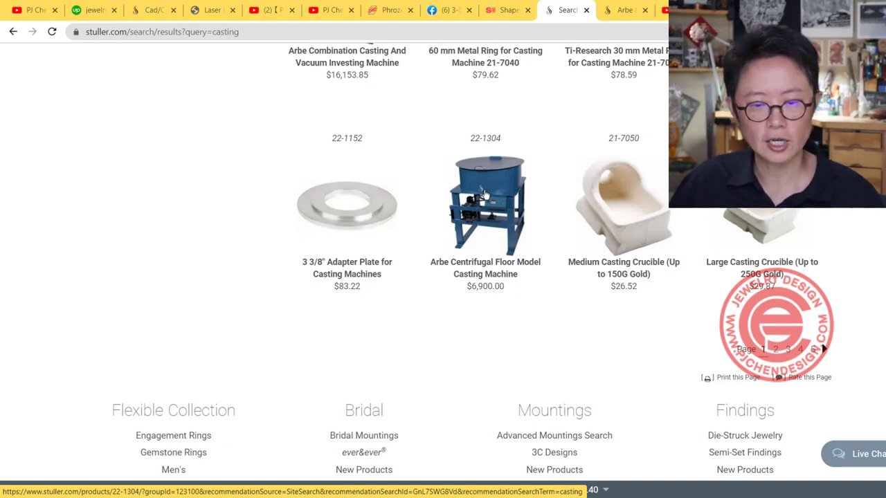
scroll(485, 197, "up", 5)
scroll(485, 197, "up", 2)
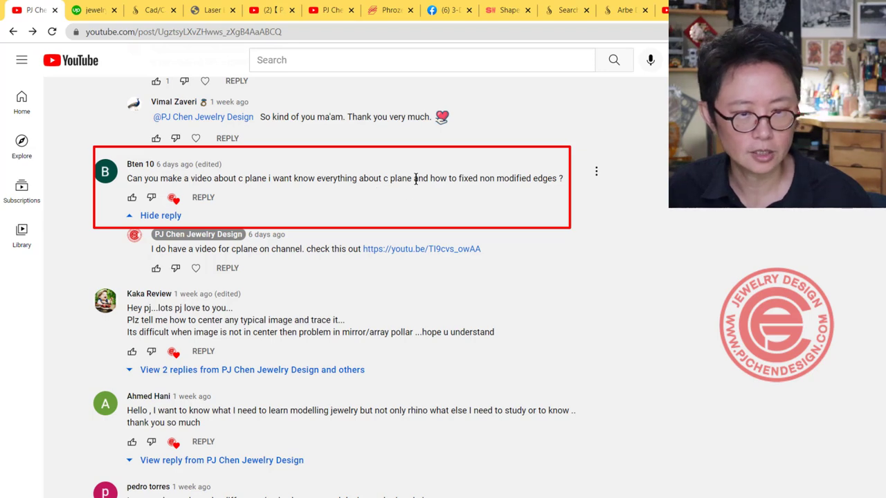
Step: Search the PJ Chen channel for 'cplane' videos
left_click(321, 11)
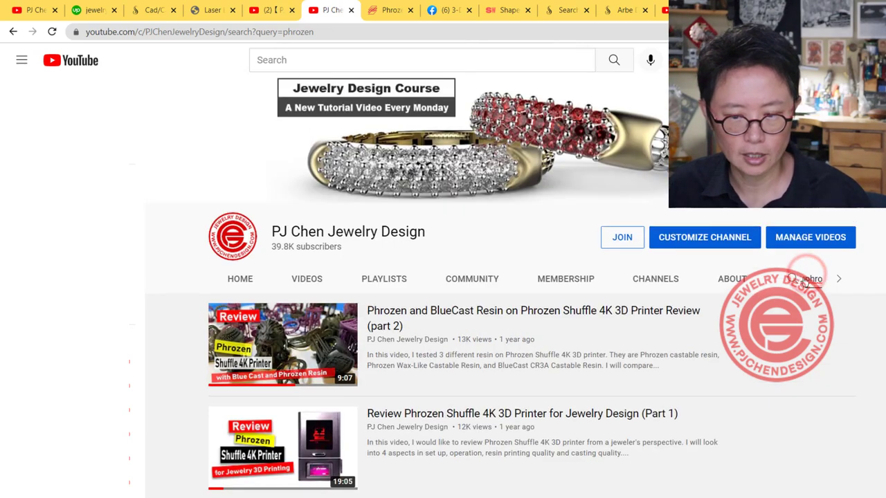
left_click(805, 279)
type("cplane")
key("Return")
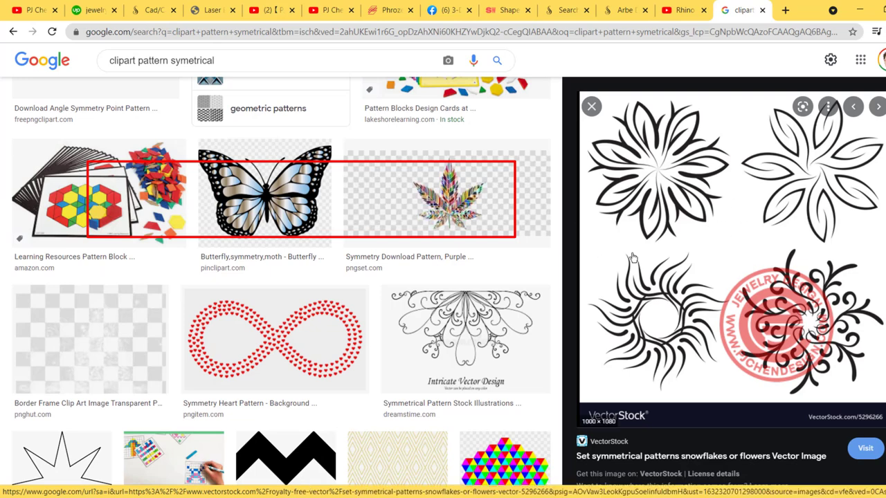
Step: Save the image as set-symmetrical-patterns-snowflakes-or-flowers-vector-5296266.jpg in QA, replacing the old copy
right_click(716, 199)
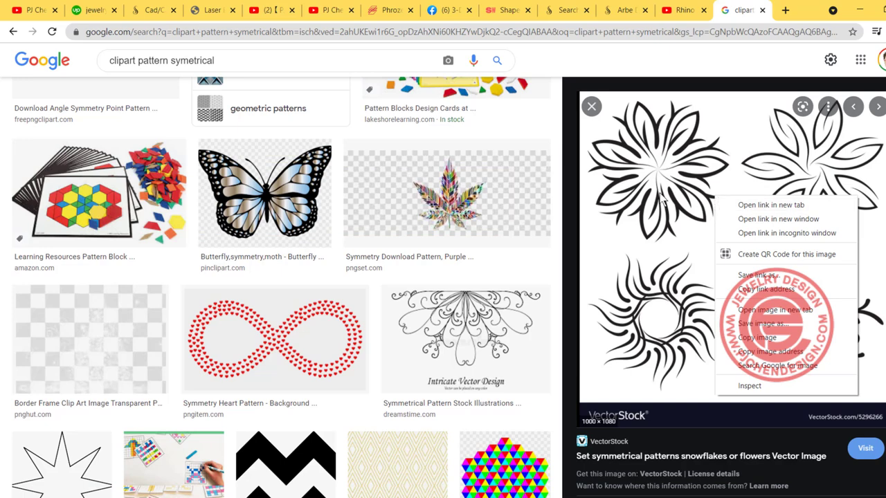
key("Escape")
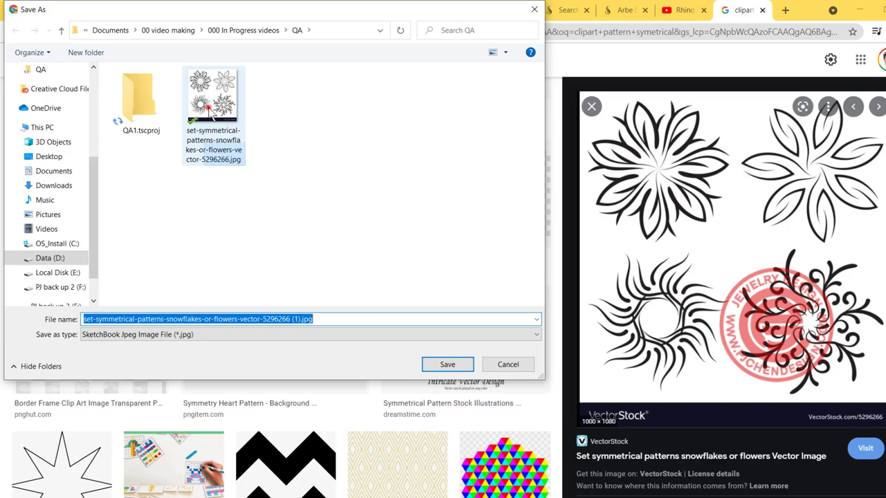
left_click(211, 135)
left_click(448, 364)
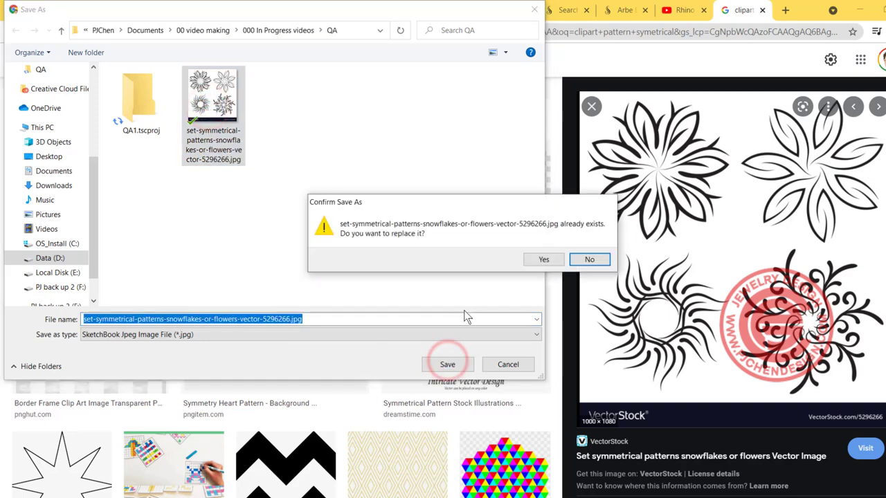
left_click(541, 270)
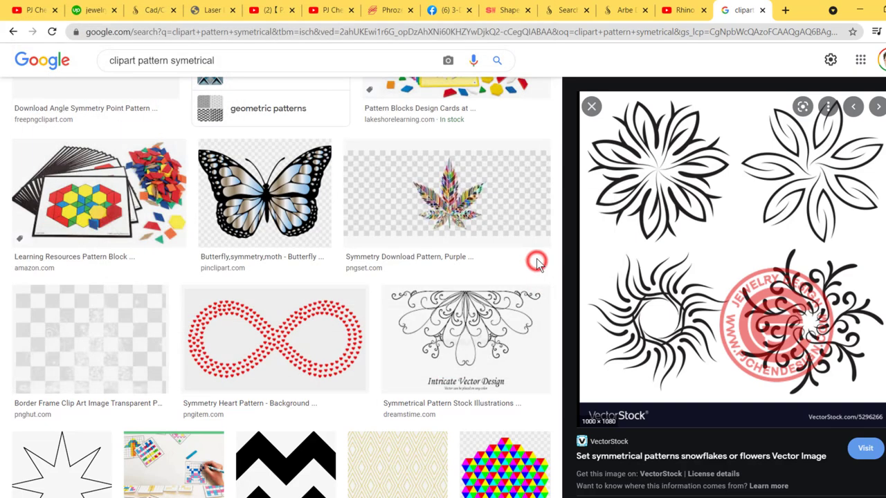
Step: Place the snowflake-pattern jpg as a two-corner Picture in the Top viewport
left_click(510, 247)
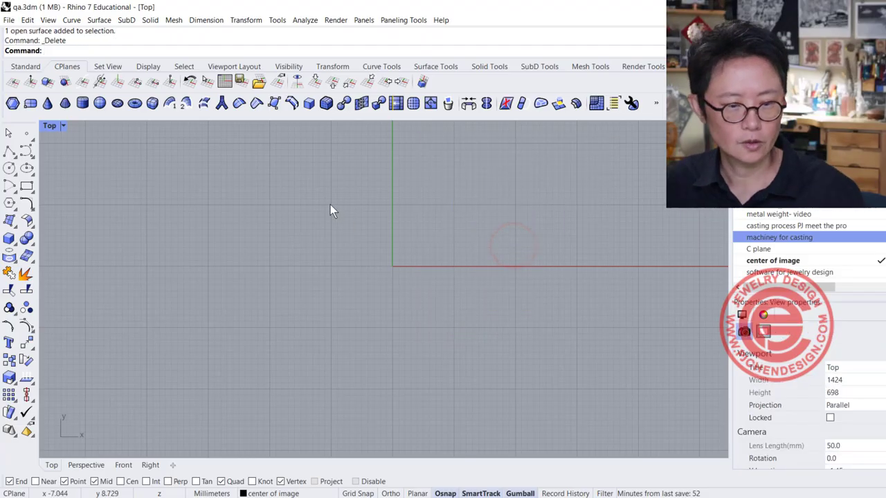
right_click_drag(346, 216, 265, 202)
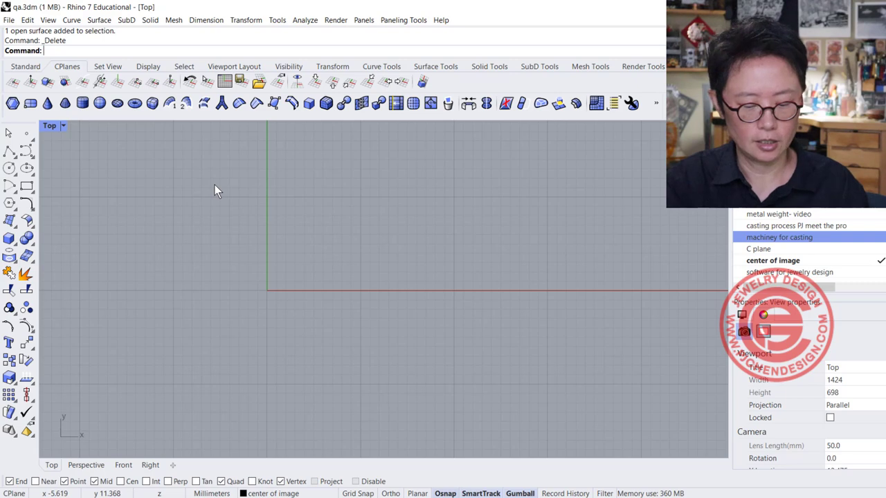
type("Picture")
key("Return")
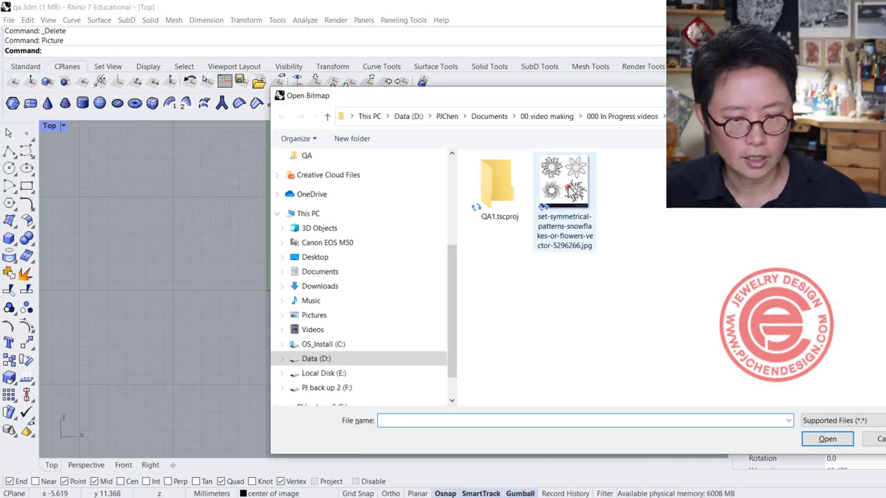
left_click(564, 184)
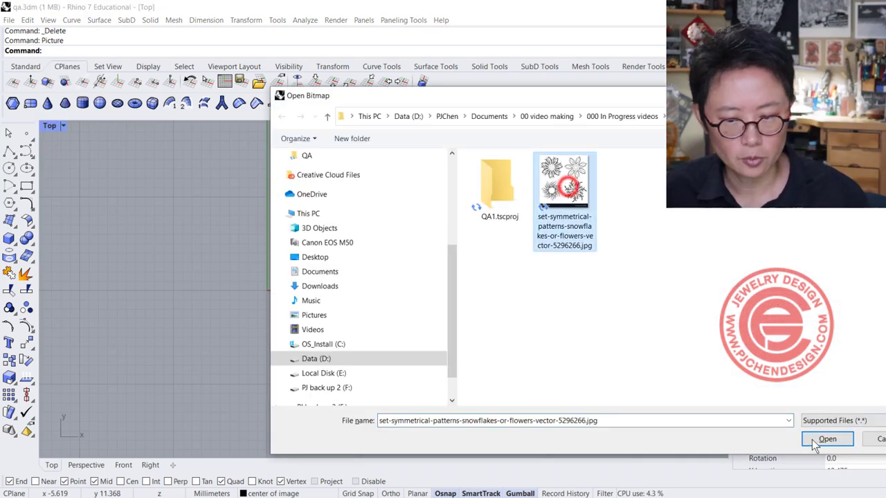
left_click(827, 439)
left_click(268, 376)
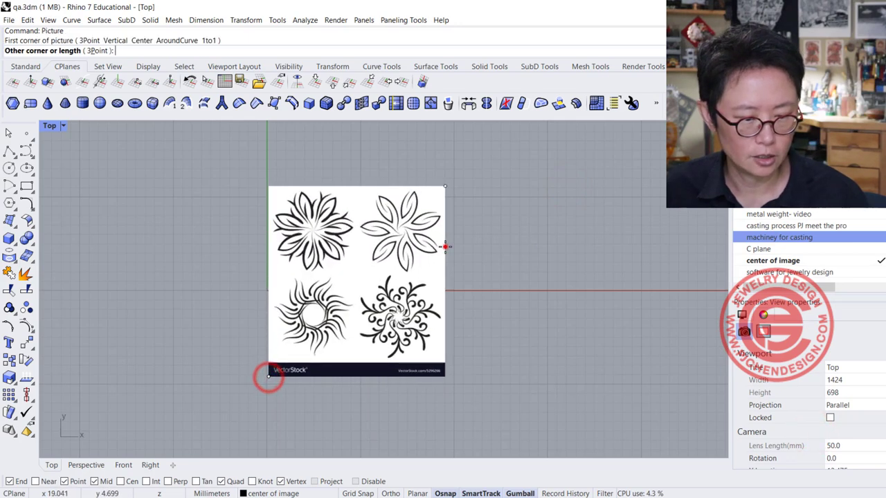
left_click(445, 246)
scroll(388, 235, "up", 4)
scroll(392, 237, "up", 4)
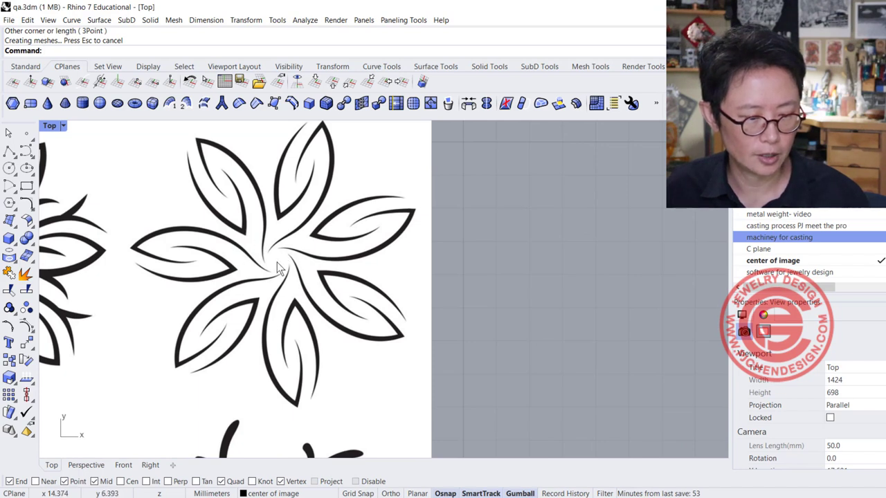
scroll(286, 272, "up", 2)
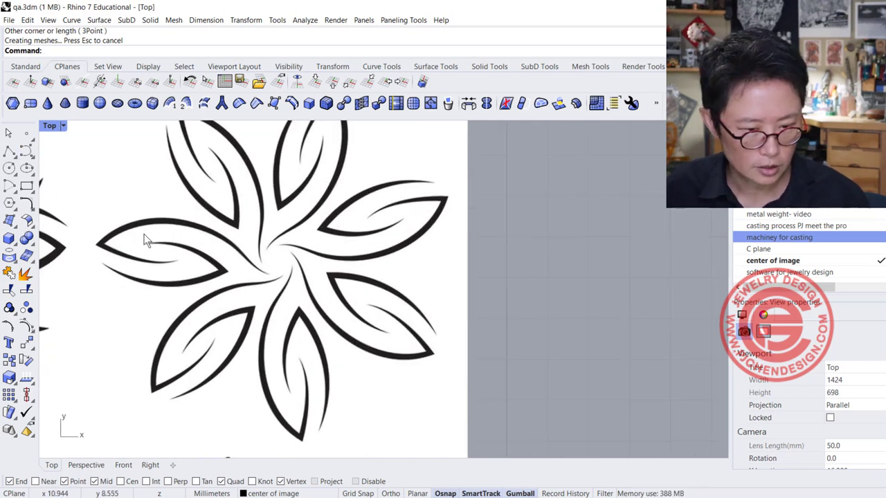
scroll(286, 276, "down", 2)
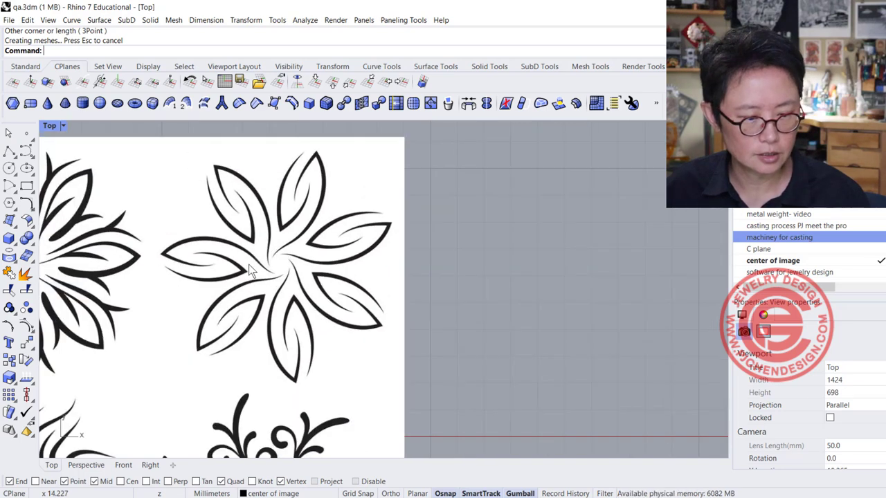
scroll(291, 274, "up", 3)
scroll(293, 262, "down", 1)
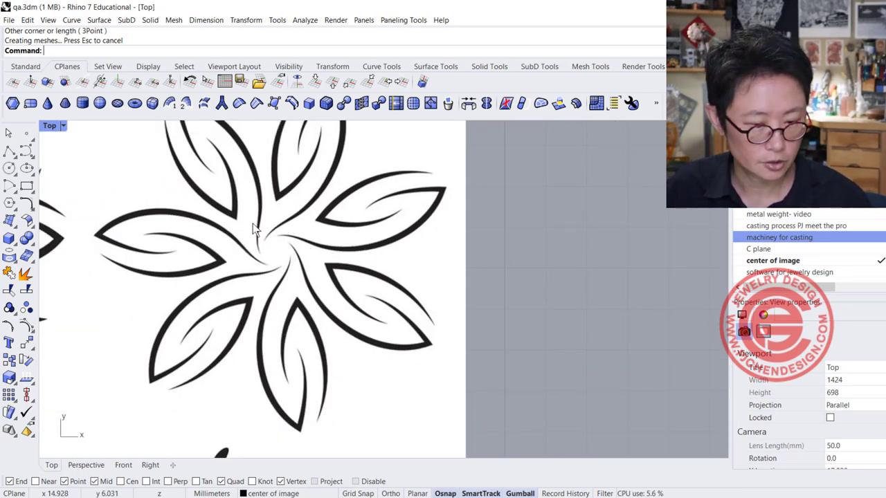
Step: Draw a circle around the upper-right flower's hub and nudge it into the centre
left_click(9, 167)
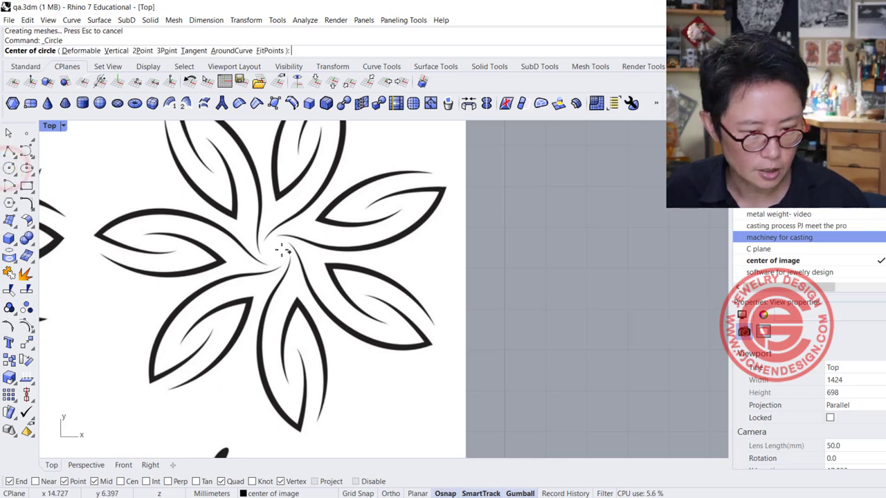
left_click(275, 251)
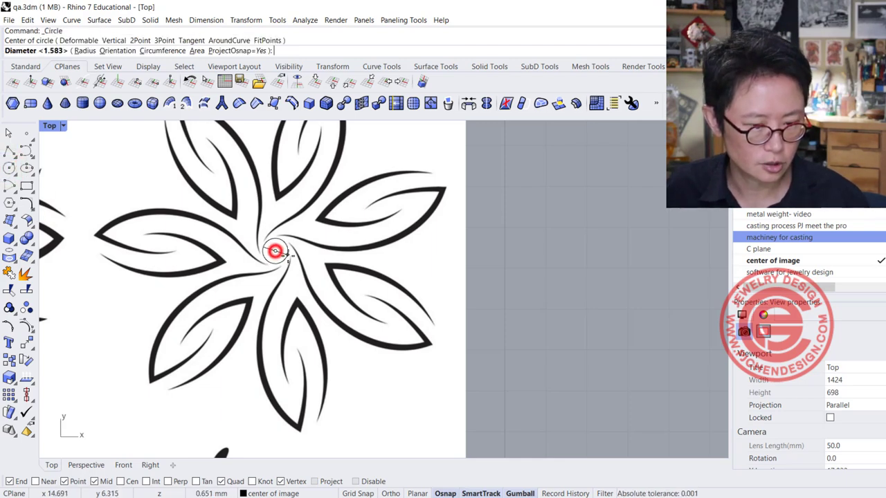
scroll(277, 251, "up", 3)
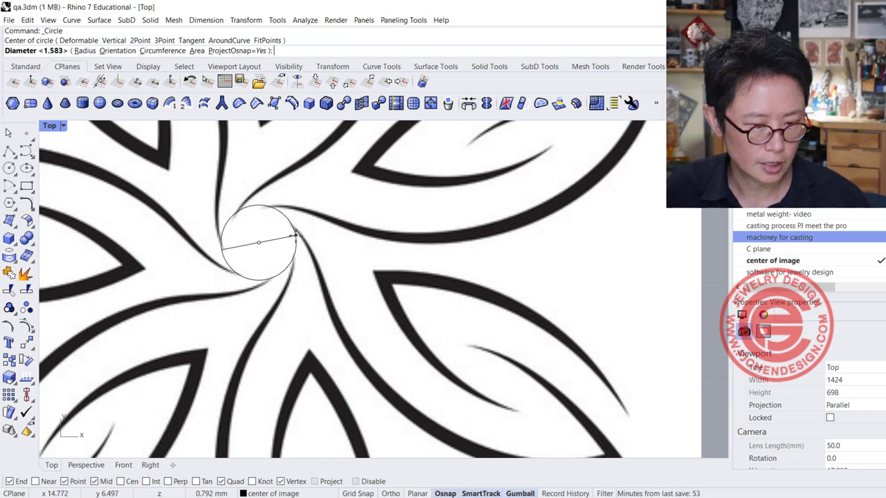
left_click(293, 237)
left_click(301, 216)
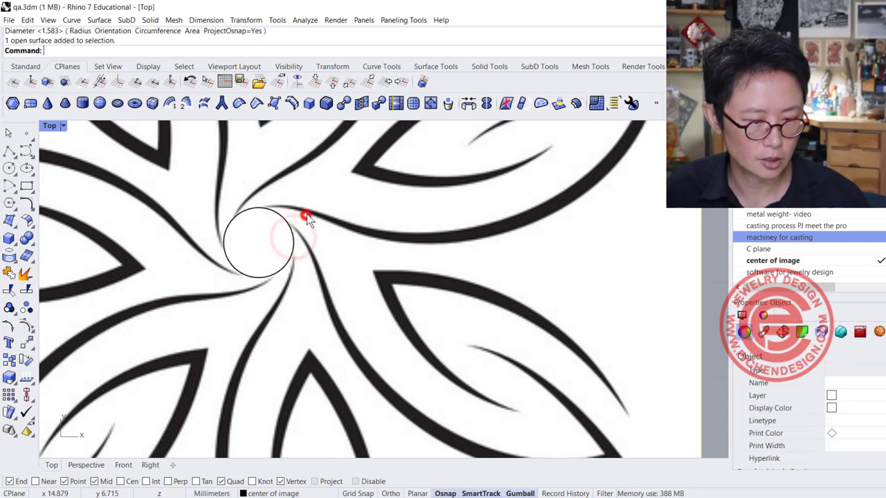
left_click(282, 267)
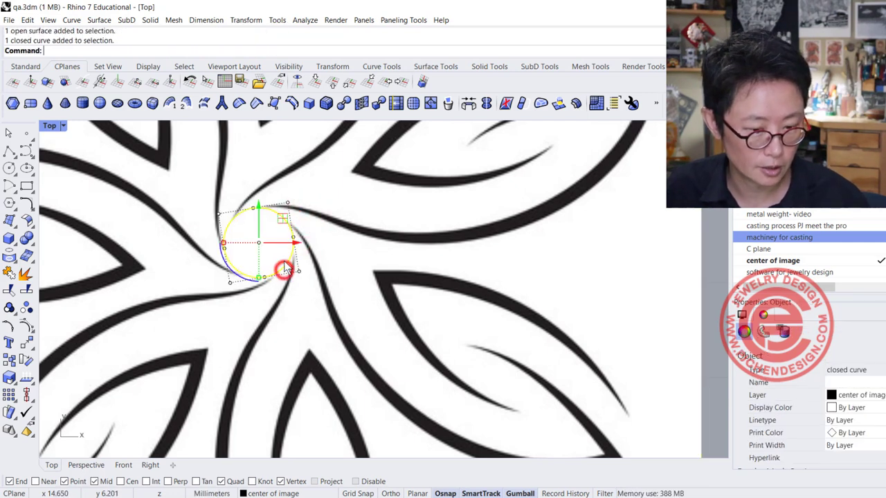
left_click_drag(282, 222, 283, 225)
scroll(277, 256, "down", 5)
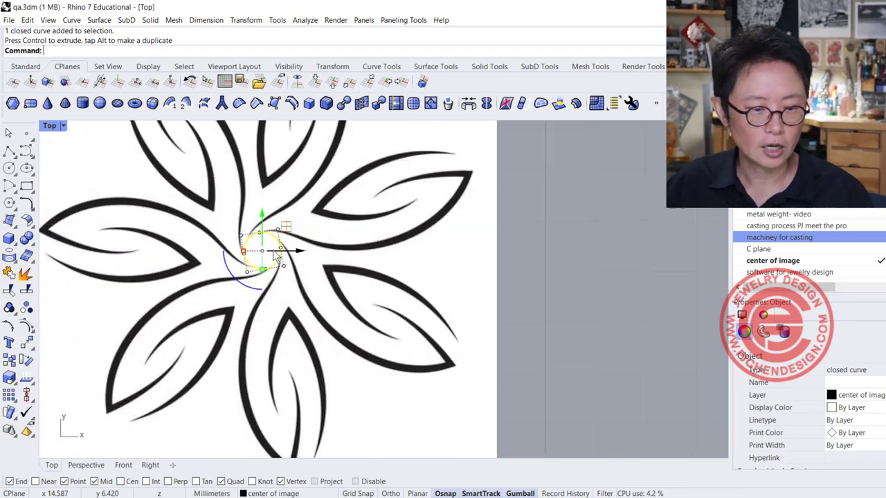
left_click(616, 270)
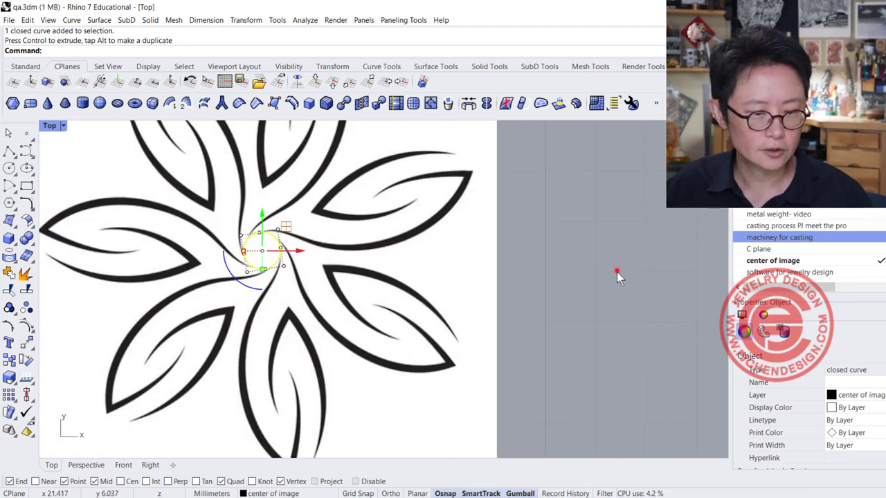
Step: Turn on the Cen osnap and place a point at the circle's centre
left_click(120, 481)
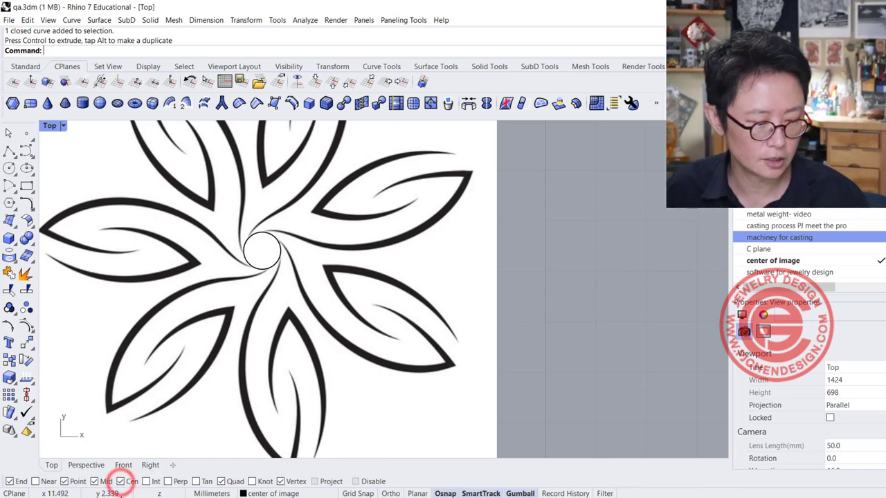
left_click(27, 133)
left_click(46, 139)
left_click(270, 265)
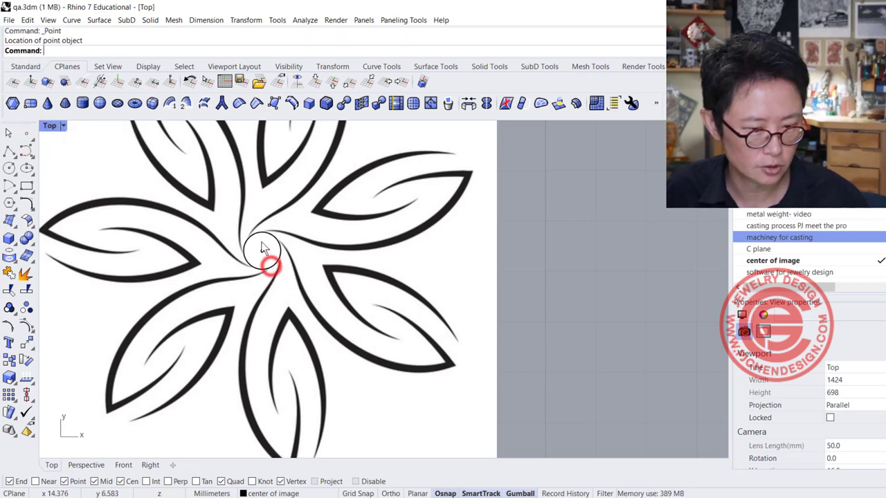
scroll(264, 249, "up", 8)
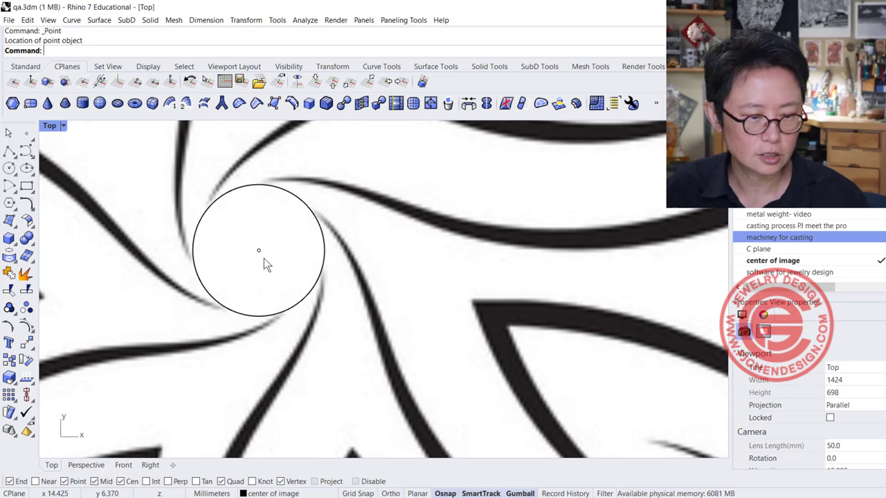
scroll(350, 239, "down", 10)
Step: Move the picture, circle and point from the flower centre to the origin (0)
left_click_drag(465, 313, 302, 192)
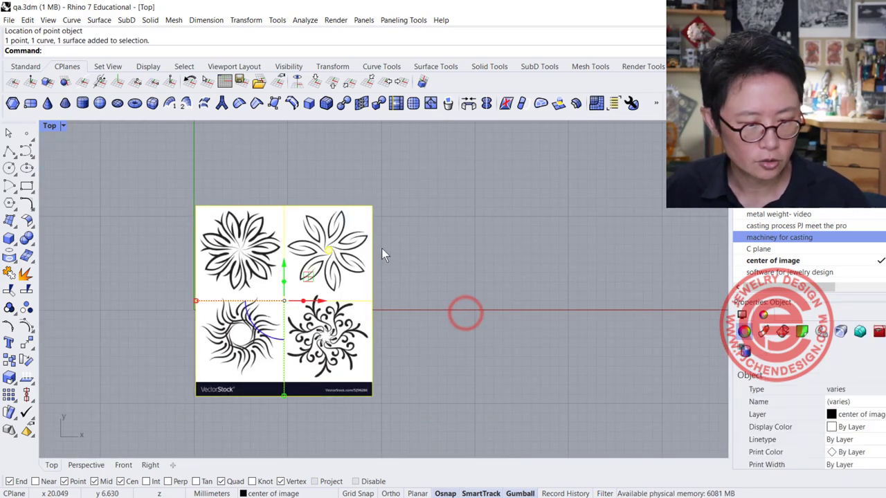
left_click(23, 345)
scroll(304, 243, "up", 6)
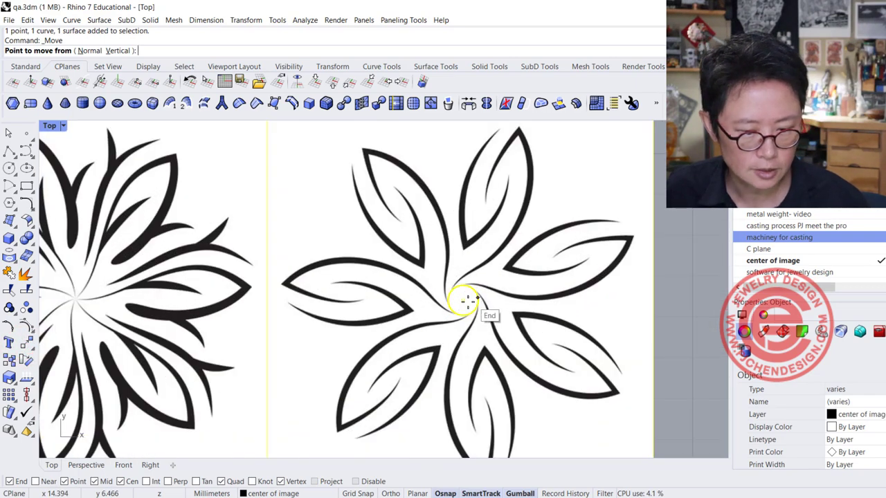
left_click(464, 301)
key("Right")
key("Right")
key("Right")
key("Right")
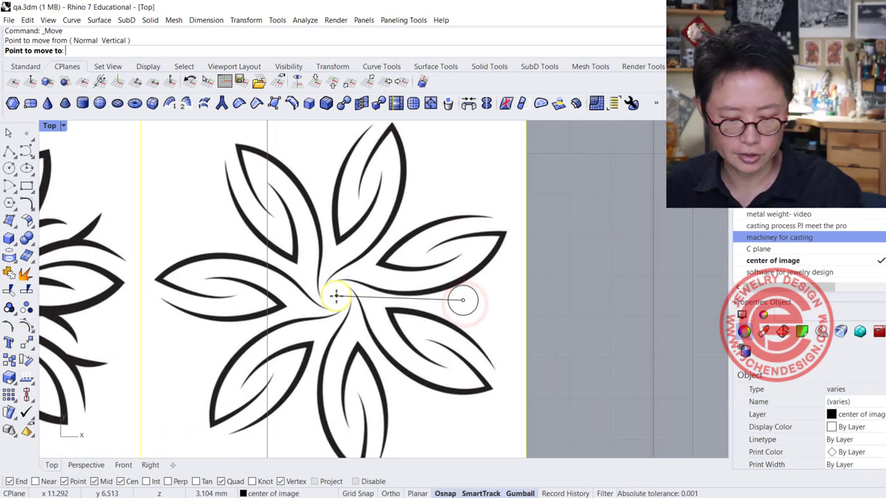
type("0")
key("Return")
scroll(318, 279, "down", 5)
scroll(204, 362, "up", 5)
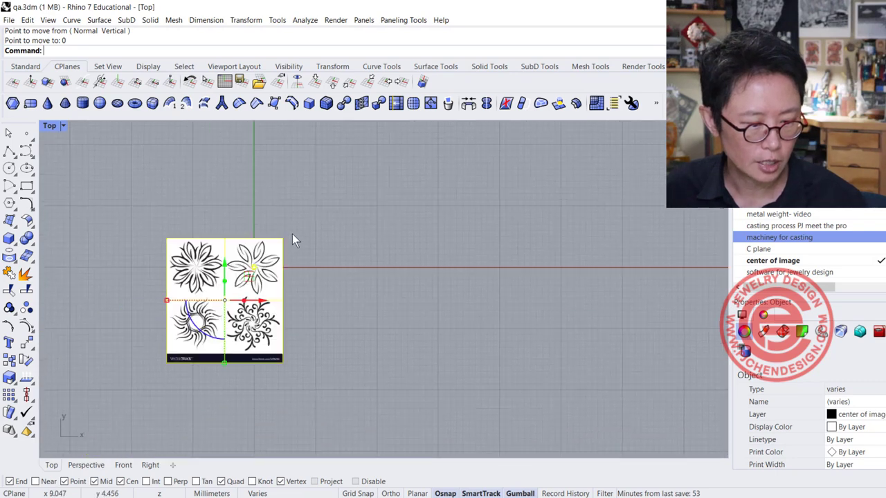
scroll(299, 229, "up", 2)
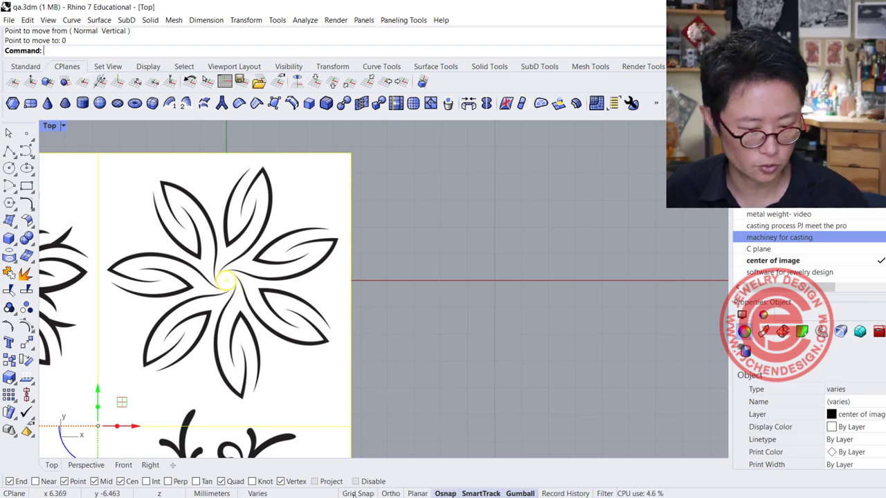
key("alt+Tab")
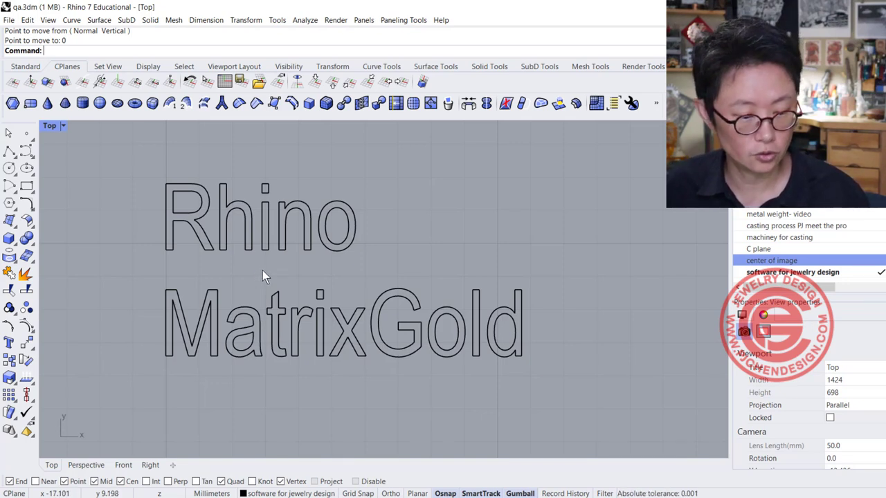
Step: Pan the Top view down past the Zbrush outline to the Clayoo, TSpline and SubD names
left_click(397, 313)
scroll(286, 341, "down", 3)
right_click_drag(286, 341, 282, 252)
scroll(357, 333, "up", 3)
right_click_drag(358, 333, 434, 301)
scroll(385, 319, "up", 2)
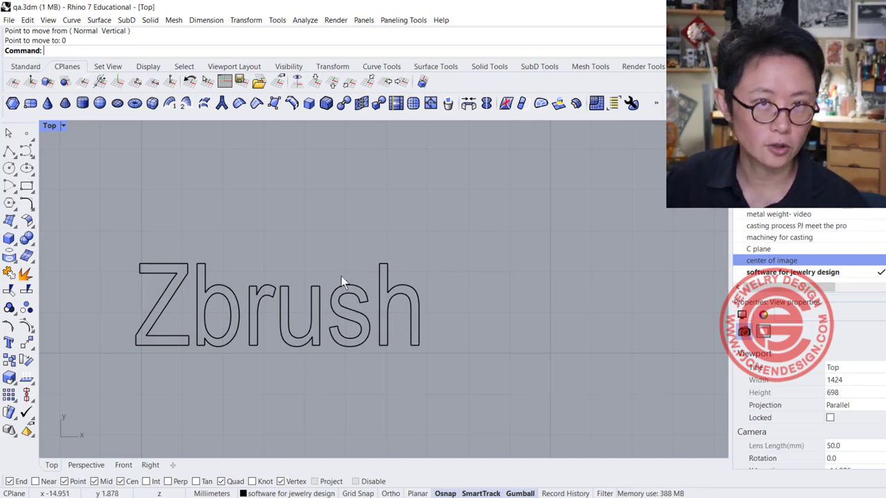
scroll(283, 286, "down", 5)
right_click_drag(288, 360, 288, 264)
scroll(287, 267, "up", 4)
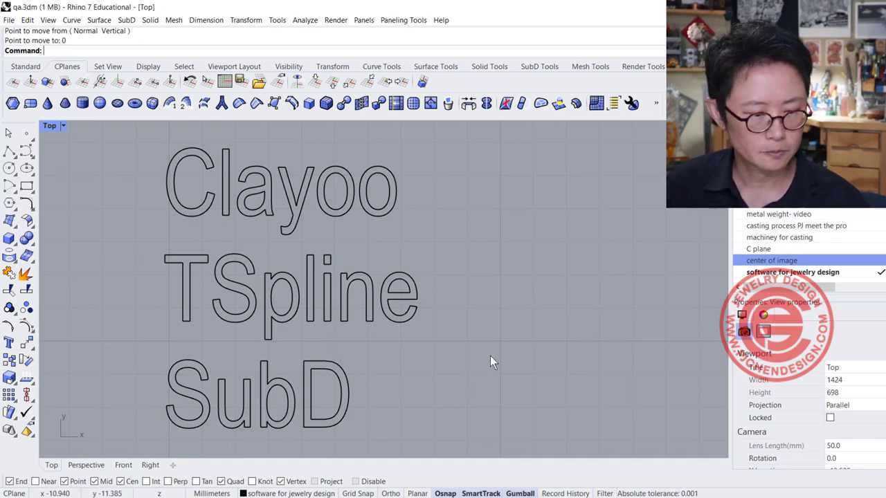
left_click_drag(506, 305, 128, 283)
left_click(493, 299)
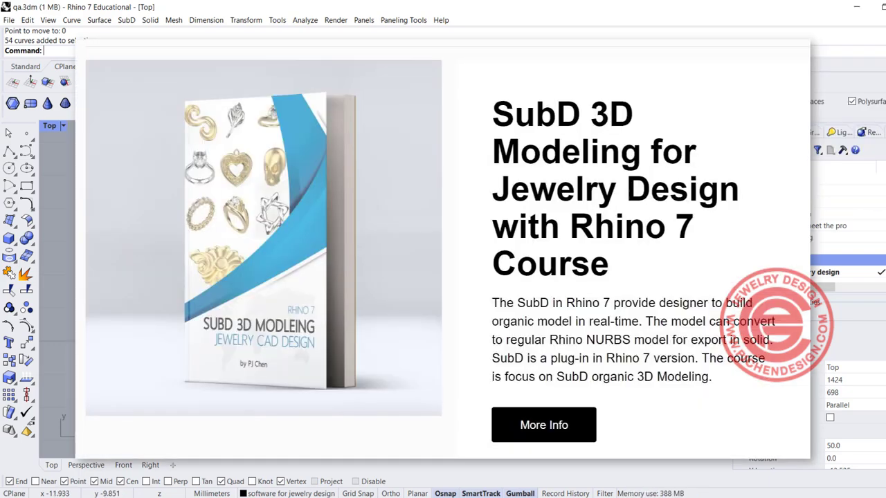
Step: Select all name curves and zoom out to fit Rhino, MatrixGold, Zbrush, Clayoo, TSpline, SubD
key("ctrl+a")
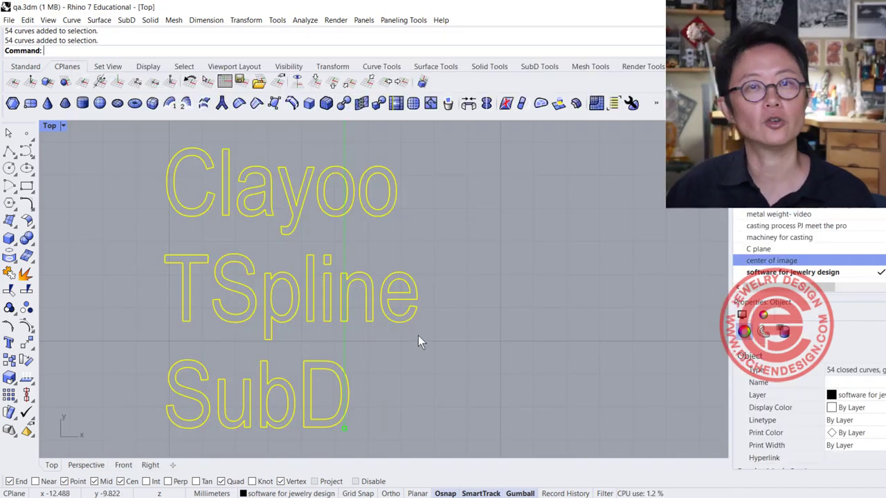
scroll(414, 336, "down", 3)
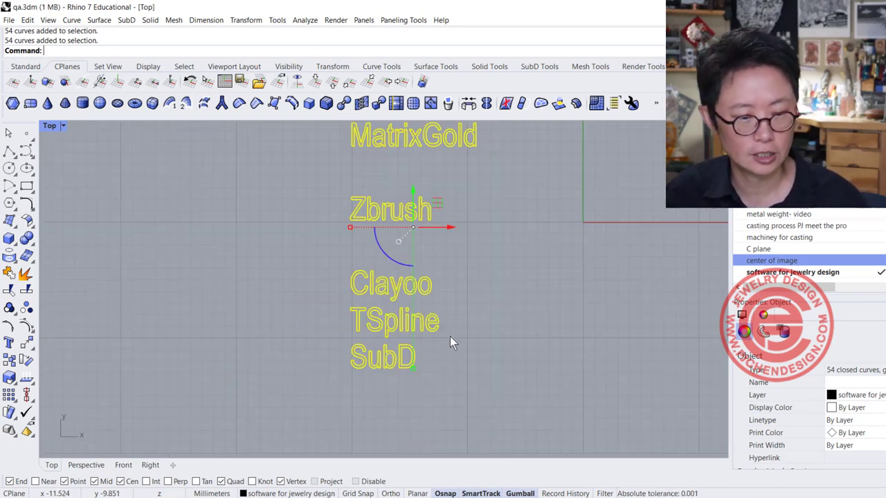
right_click_drag(443, 179, 280, 170)
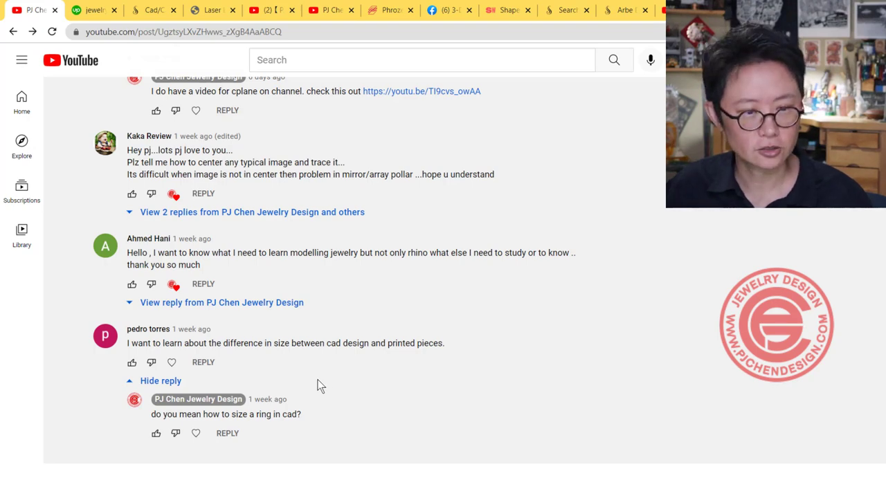
Step: Go from the cplane search tab to the PJ Meets The Pros EP5 metal-casting video
left_click(339, 10)
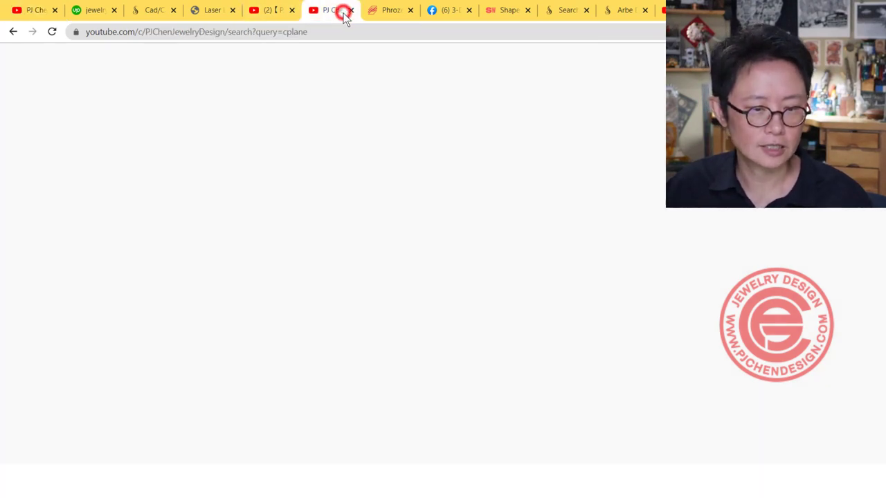
left_click(267, 11)
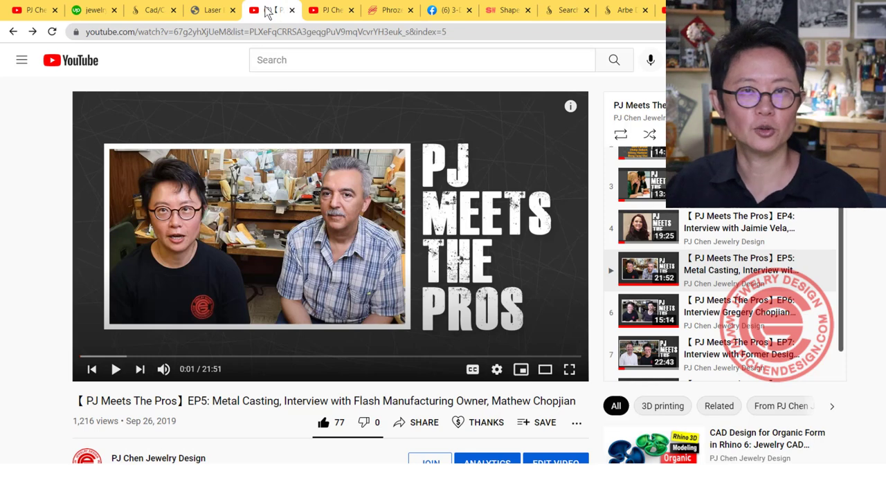